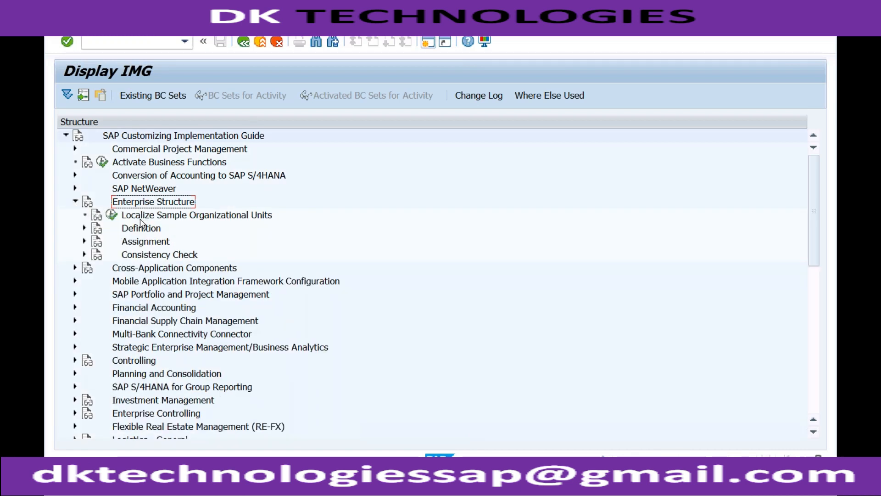
Open the Edit Company Code Data activity from the Financial Accounting definitions under Enterprise Structure
click(84, 228)
click(158, 294)
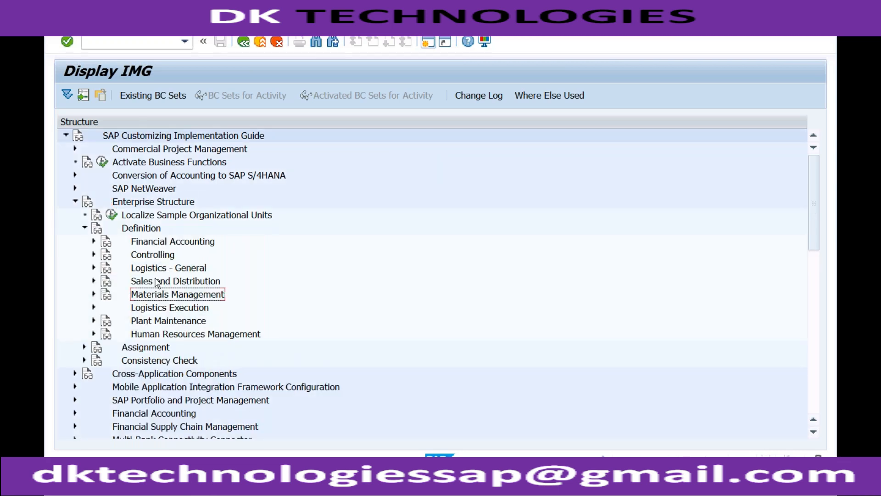
click(157, 282)
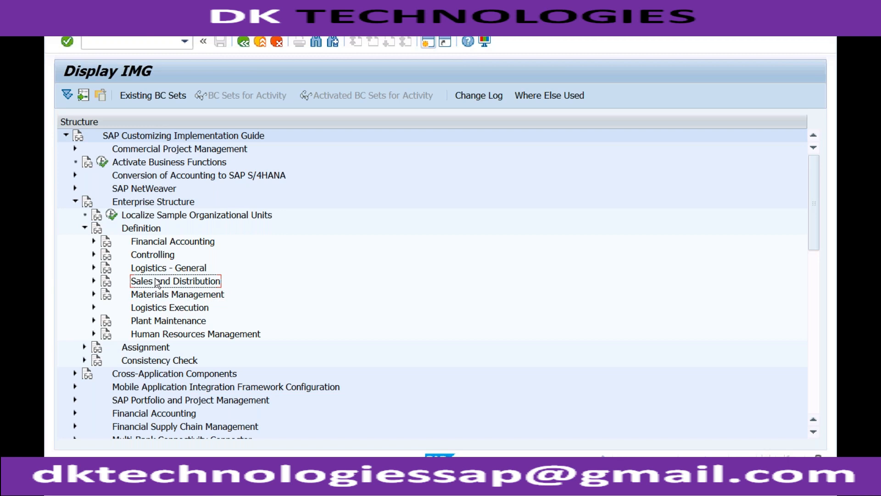
click(148, 247)
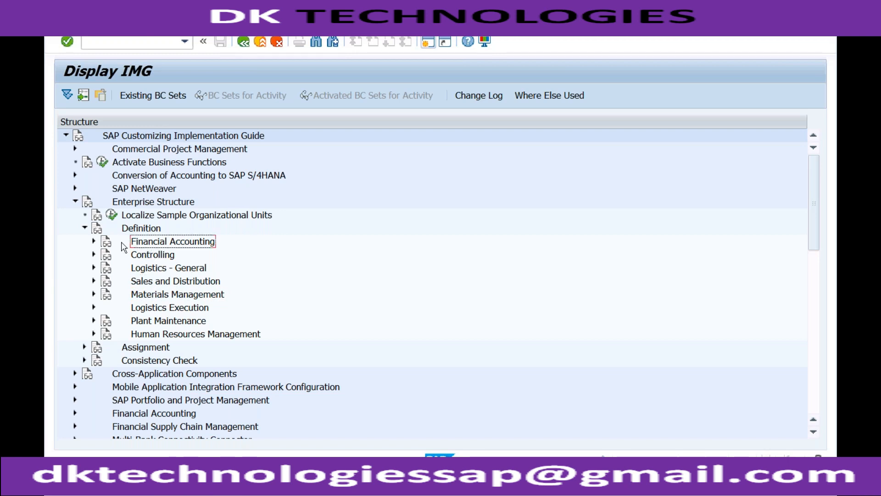
click(92, 241)
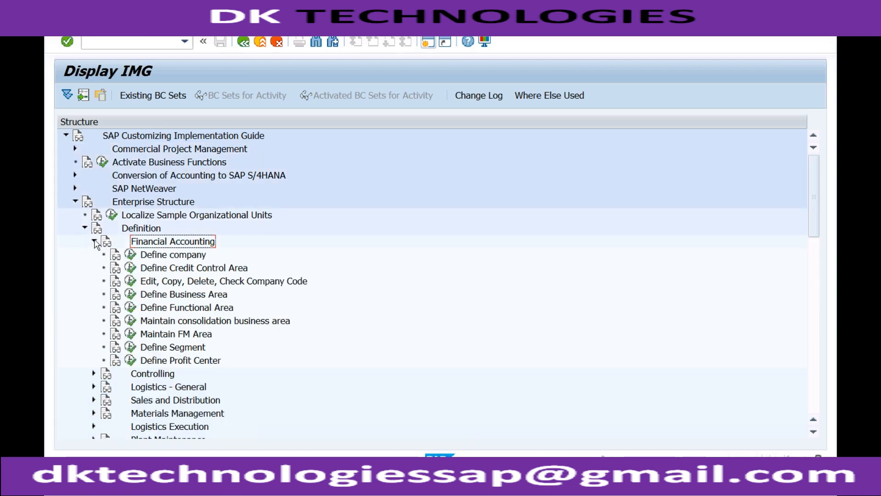
click(206, 281)
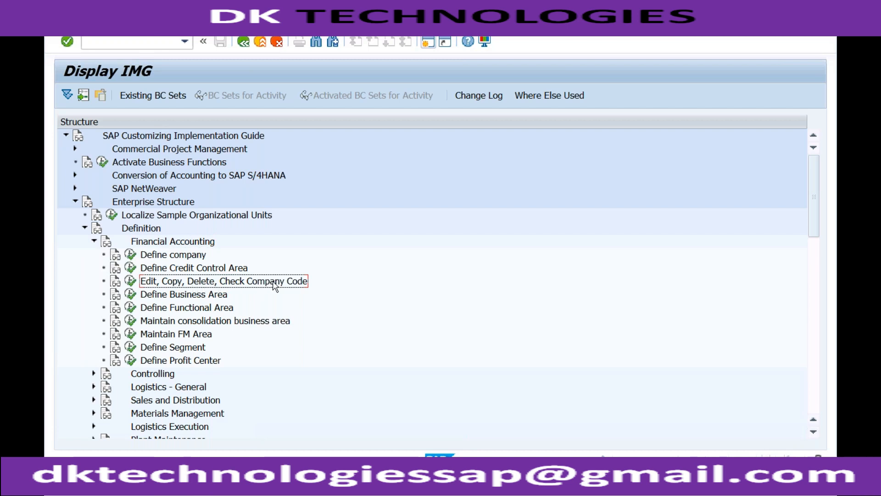
click(130, 281)
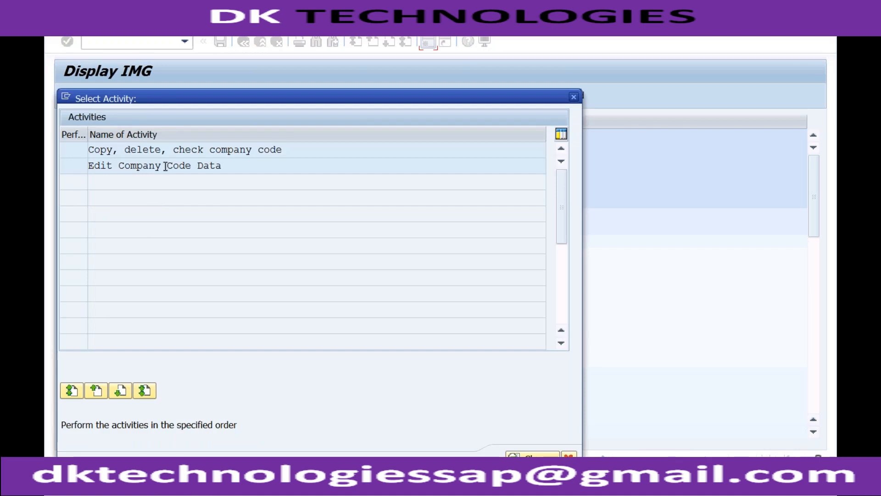
double_click(165, 167)
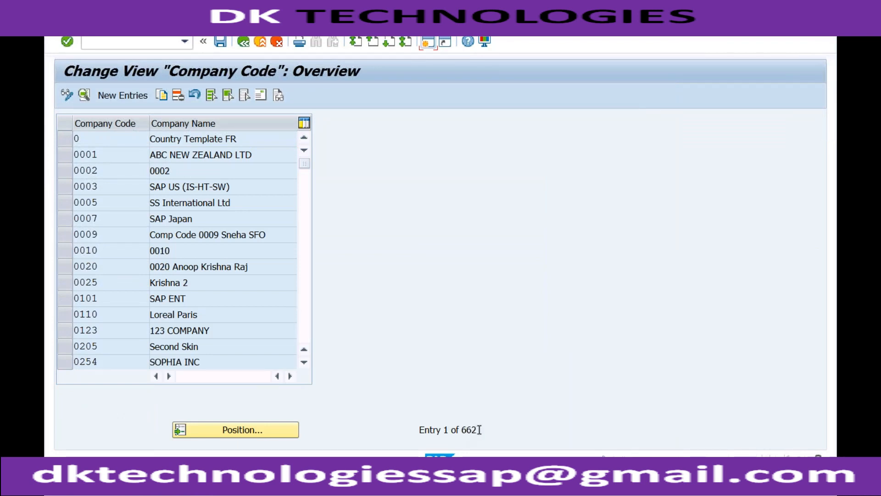
Inspect the details of company code 0, Country Template FR, and return to the overview, discarding the address editing
click(131, 139)
click(193, 139)
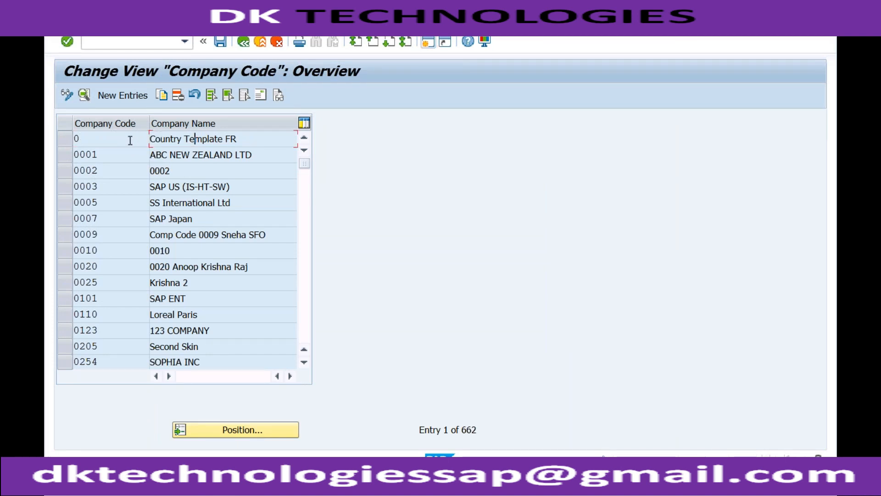
double_click(159, 140)
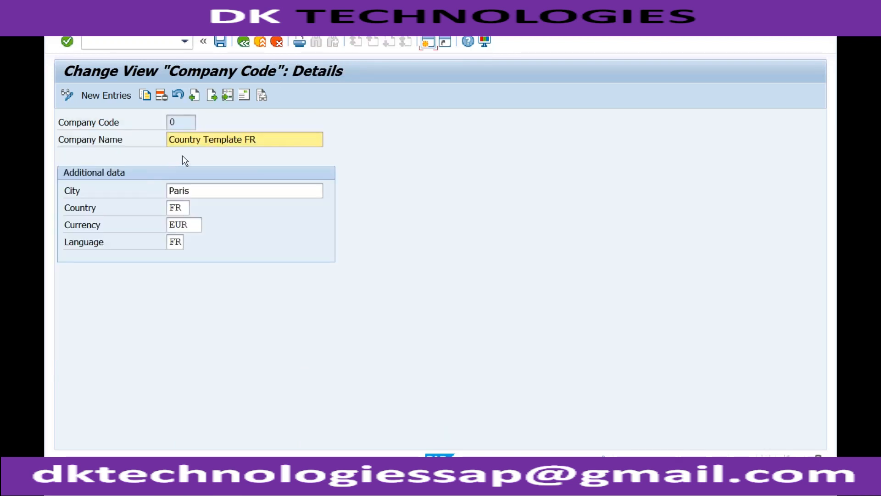
click(177, 123)
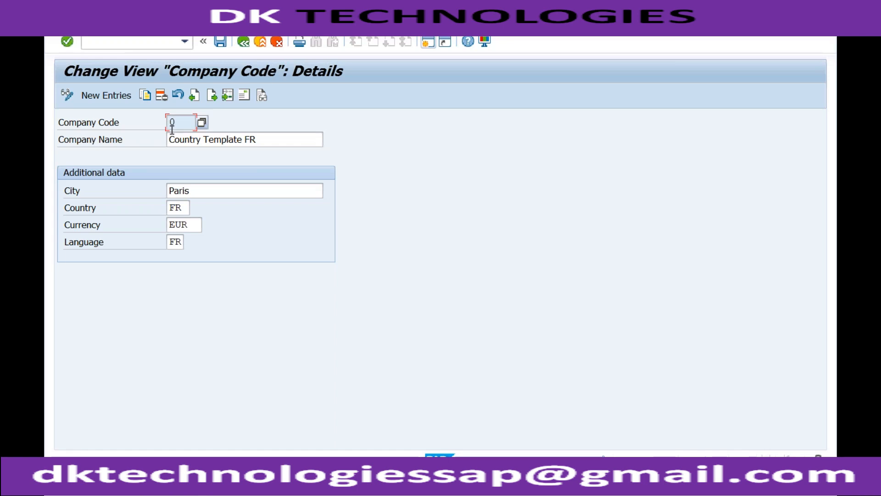
click(188, 141)
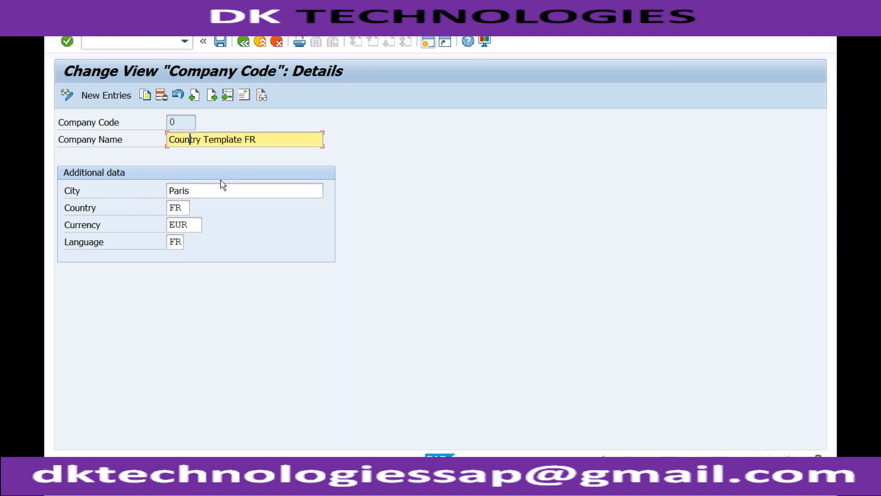
click(245, 42)
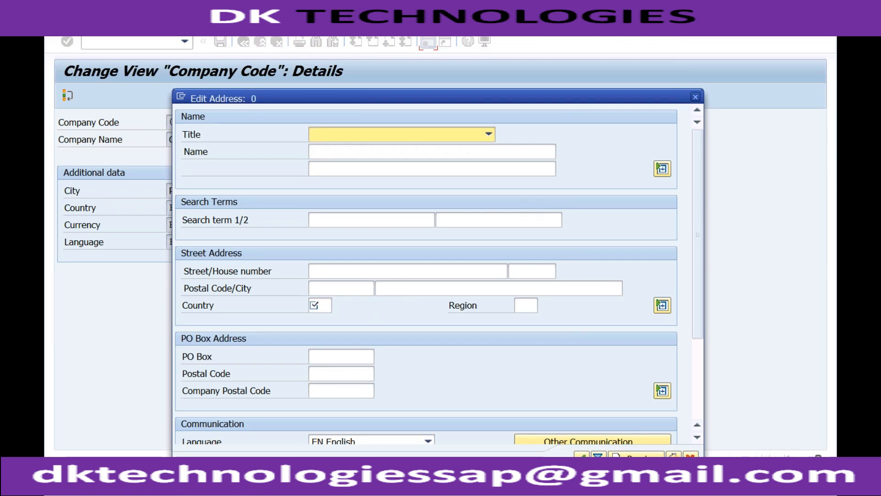
click(690, 457)
click(281, 316)
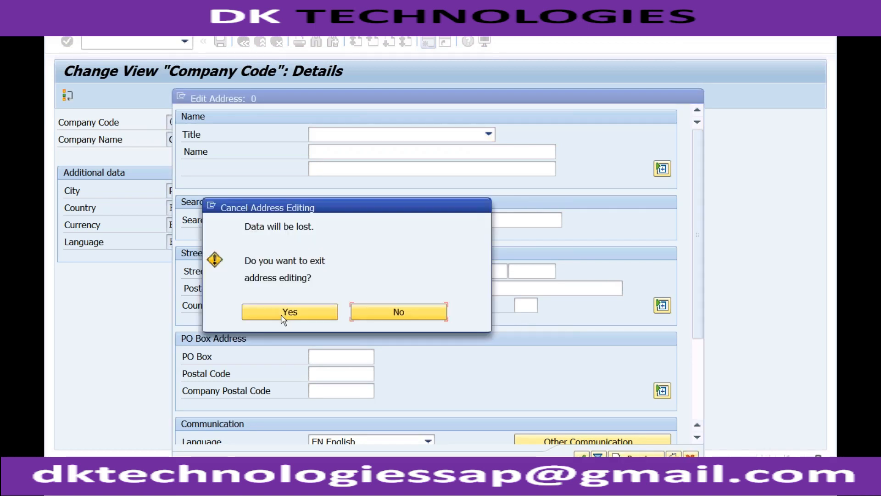
click(243, 43)
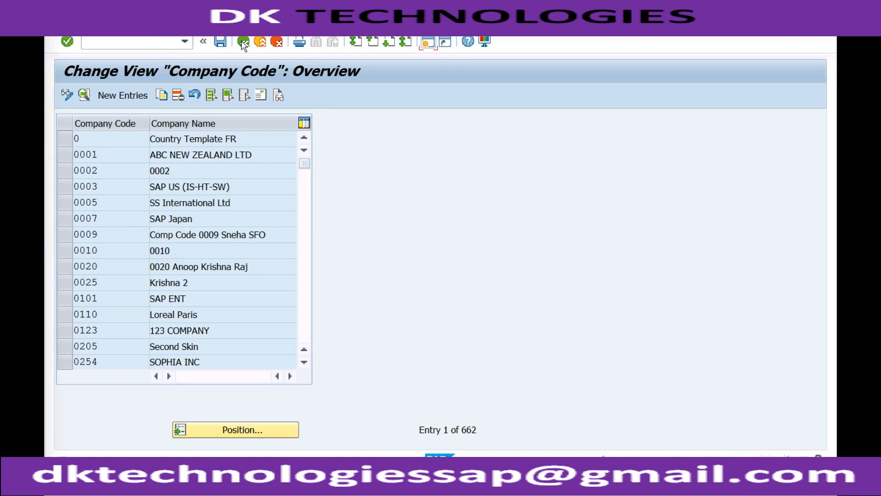
Find company code RECH in the overview, view its details, and return to the list
click(230, 430)
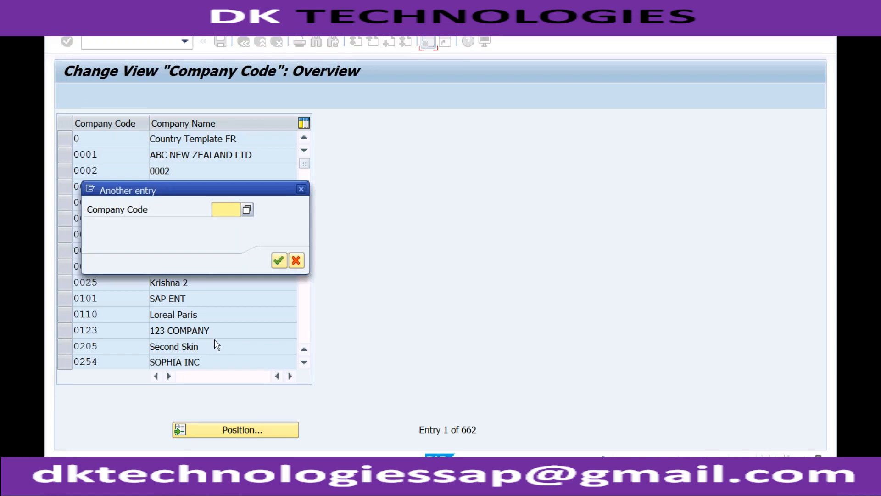
text(rech)
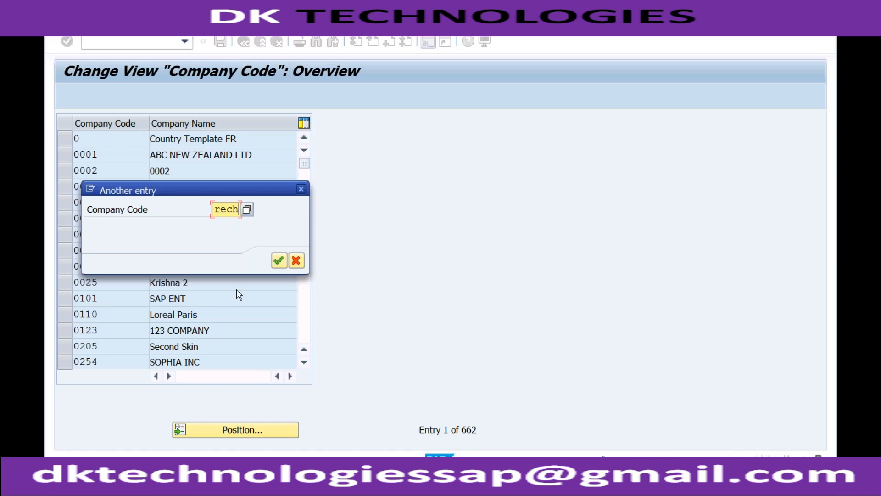
click(279, 260)
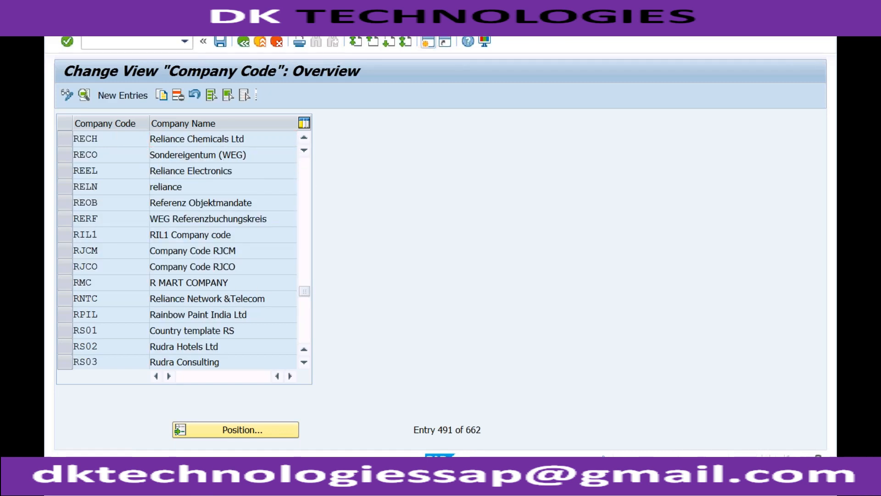
double_click(222, 138)
click(293, 141)
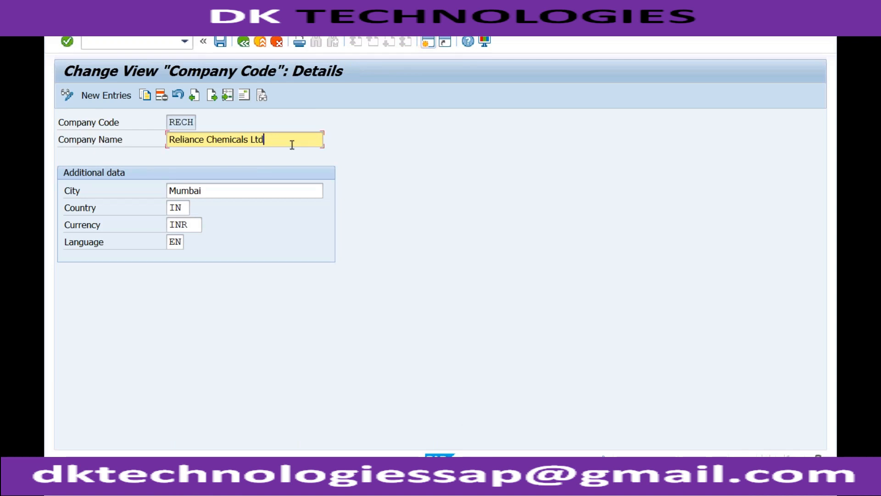
click(244, 42)
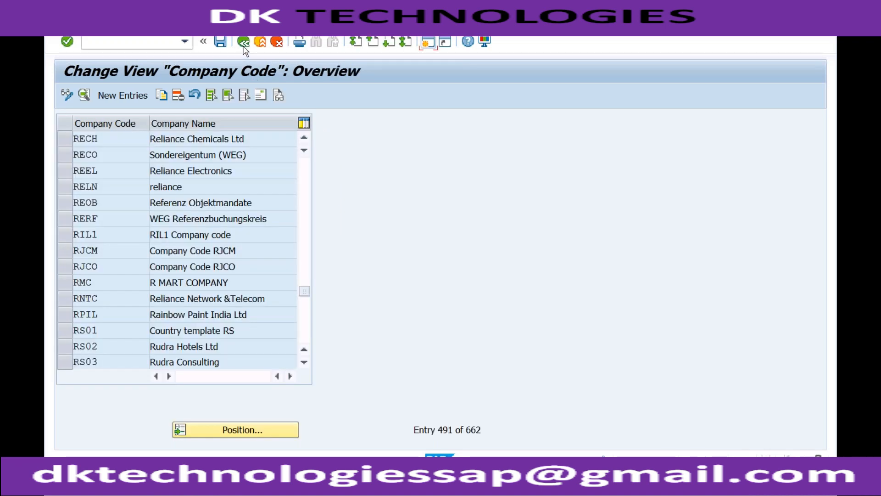
Review the code, name, city, country, currency and language fields of a blank new company code entry, and leave without saving
click(124, 95)
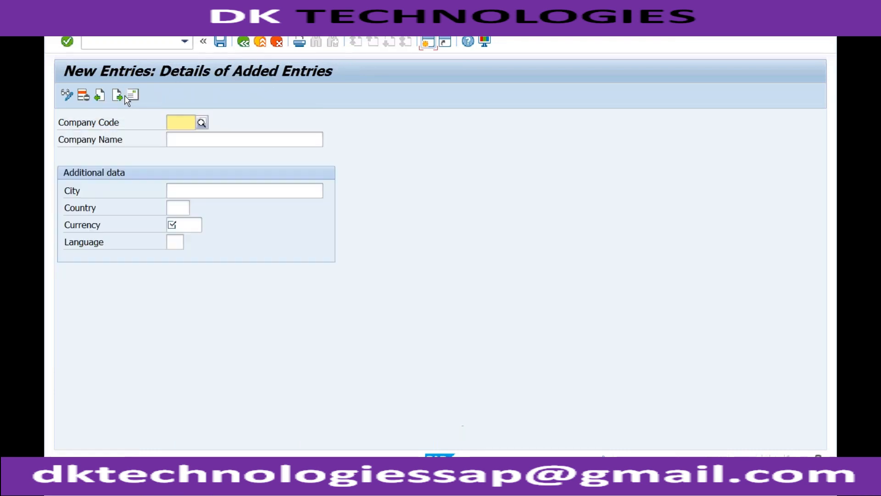
click(178, 122)
click(187, 142)
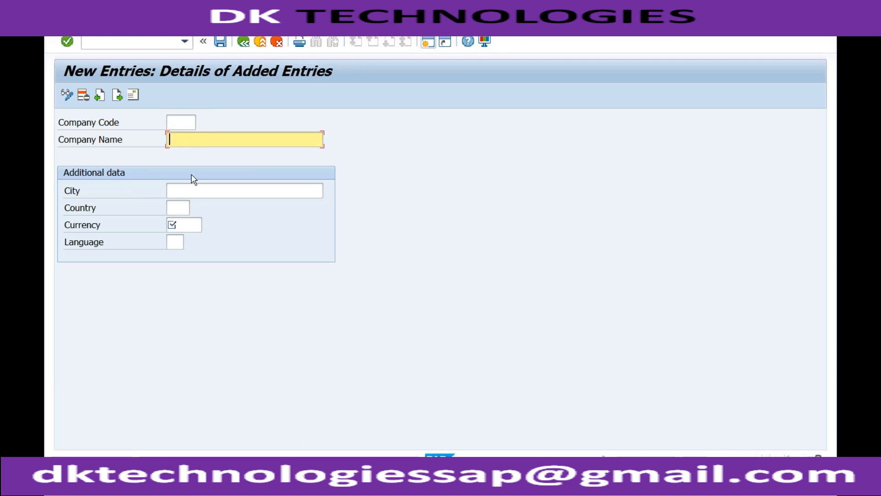
click(186, 189)
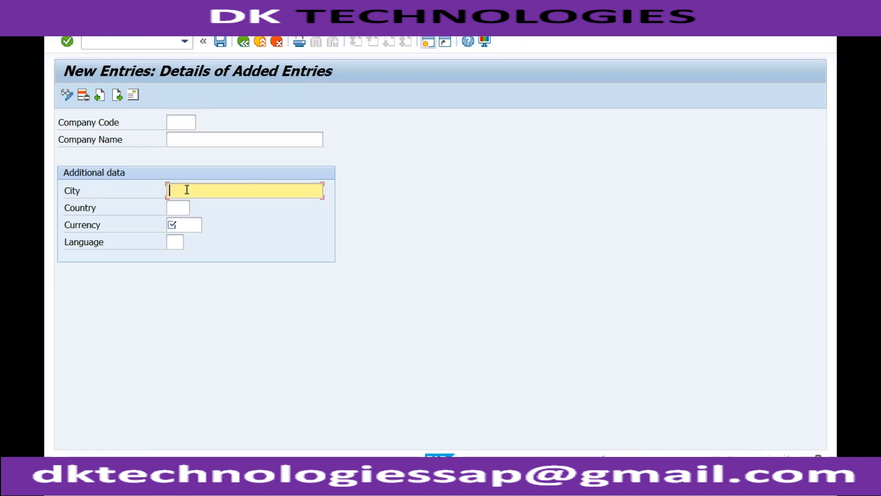
click(178, 208)
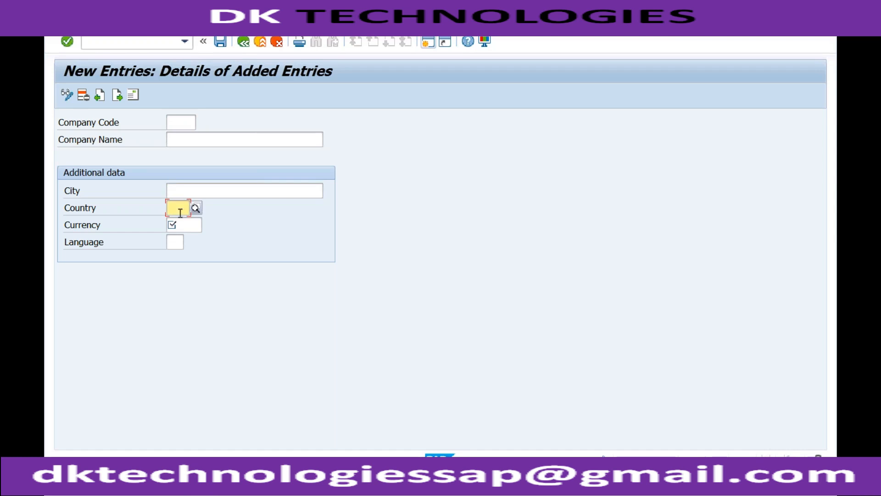
click(181, 226)
click(176, 245)
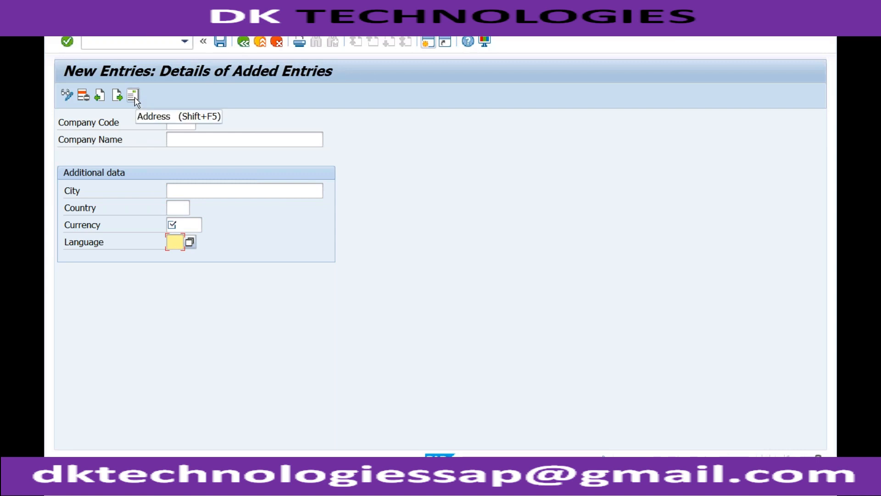
click(261, 42)
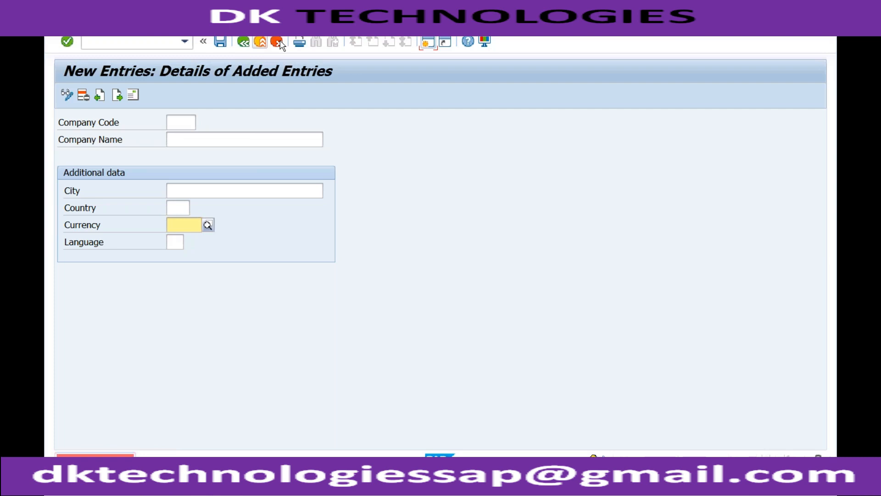
click(283, 281)
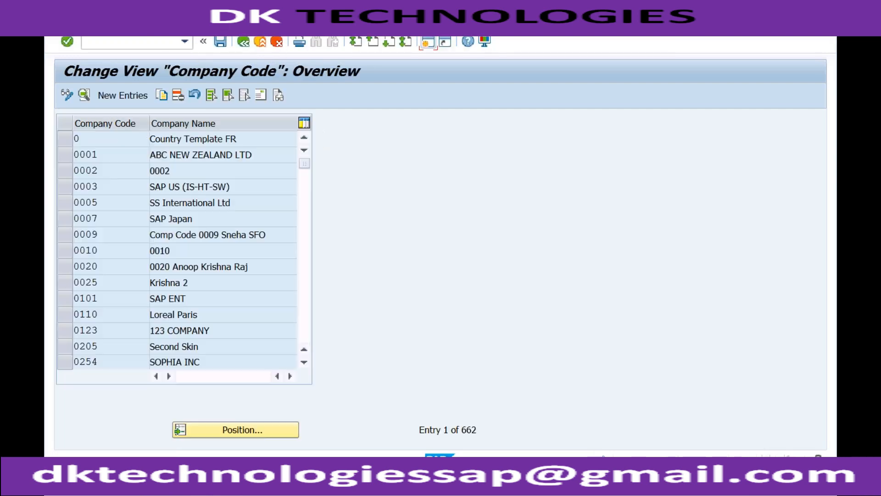
Position the company code list at RECH and open the details of Reliance Chemicals Ltd
click(243, 429)
text(RECH)
key(Return)
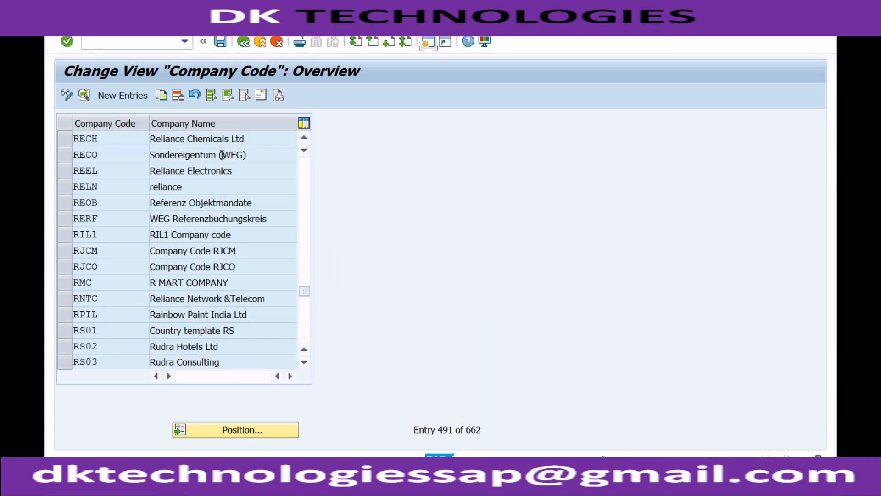
double_click(219, 136)
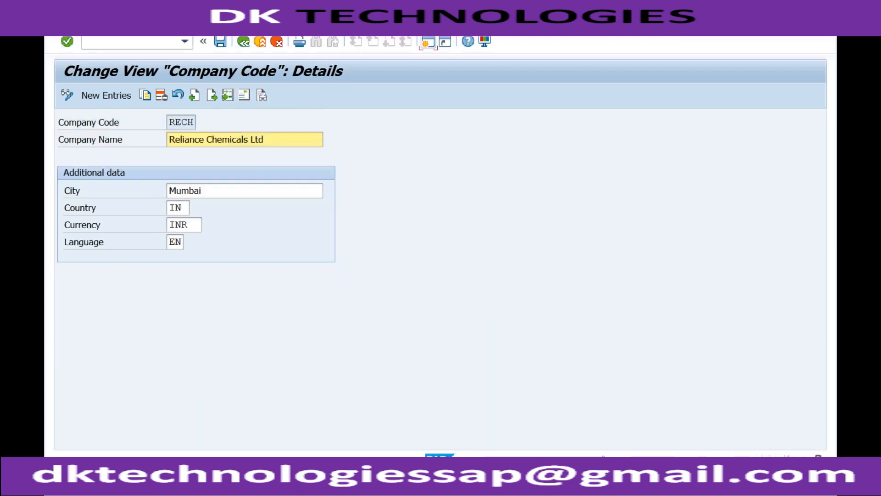
Examine the company code, city, country, currency and language fields of Reliance Chemicals Ltd
drag(171, 122, 195, 123)
click(182, 122)
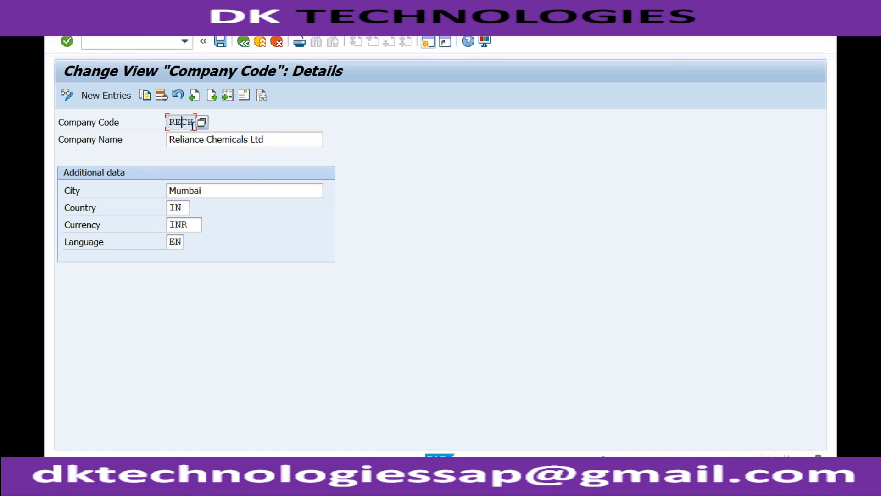
click(209, 191)
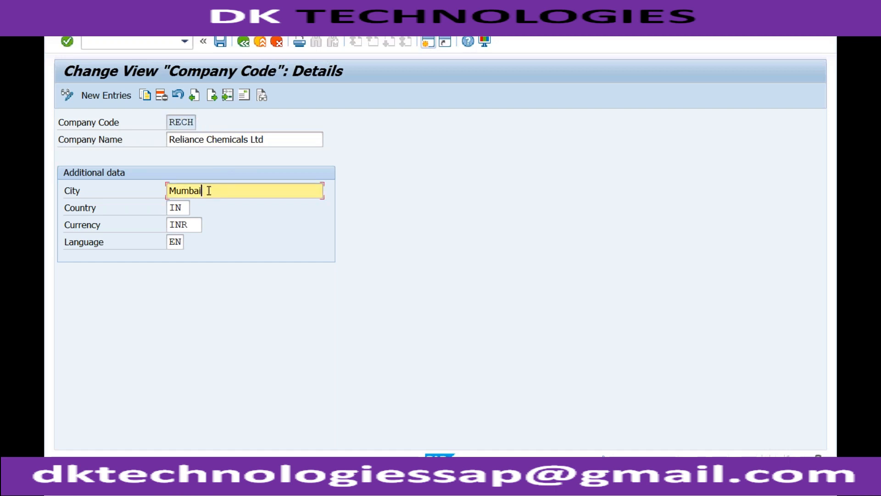
click(182, 207)
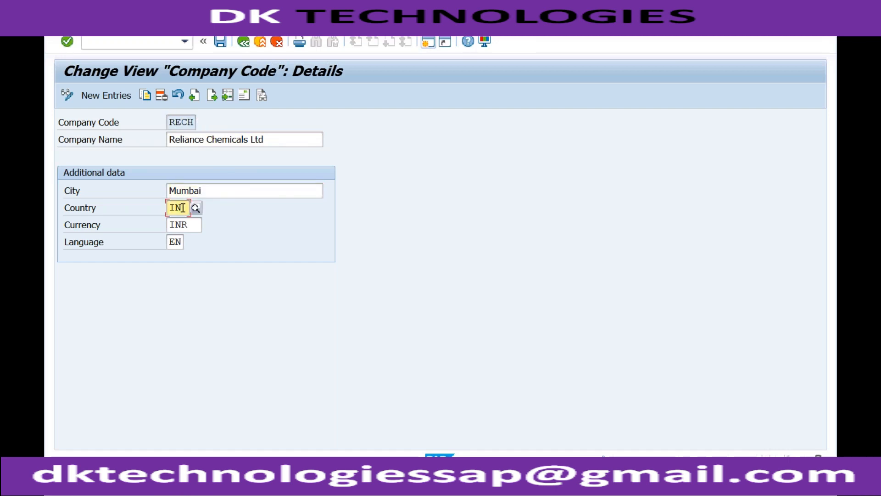
click(189, 227)
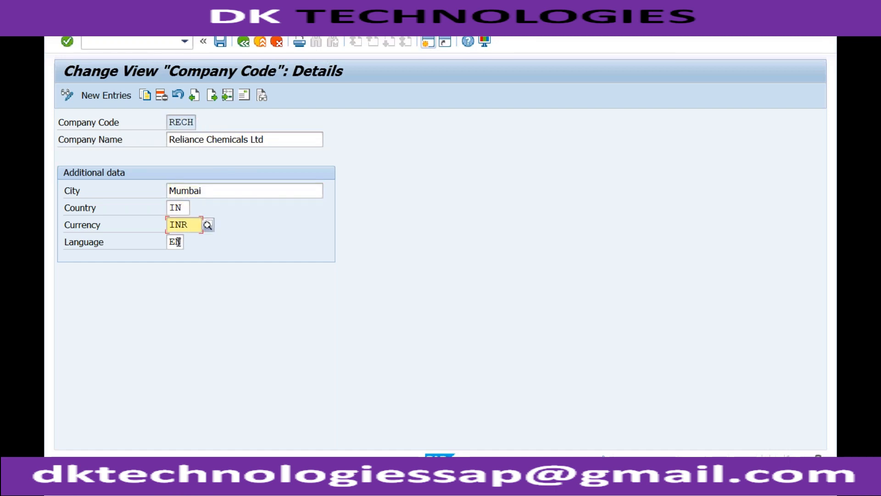
key(Tab)
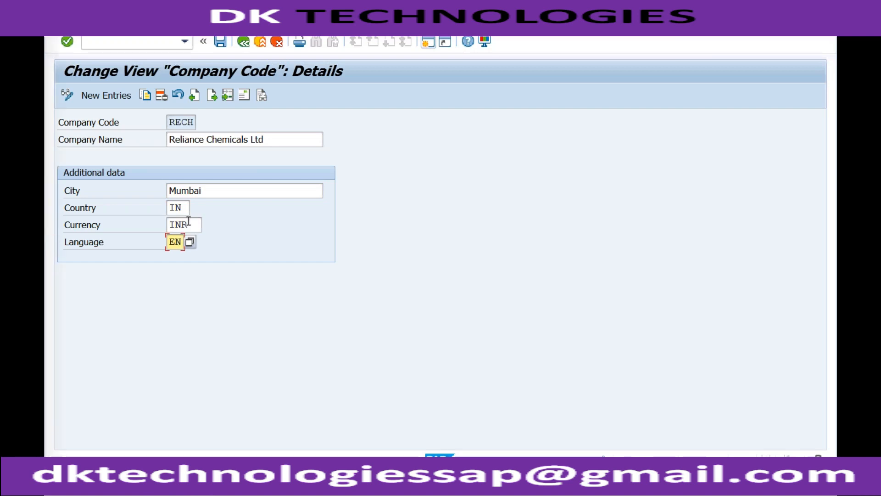
click(206, 190)
drag(207, 190, 170, 190)
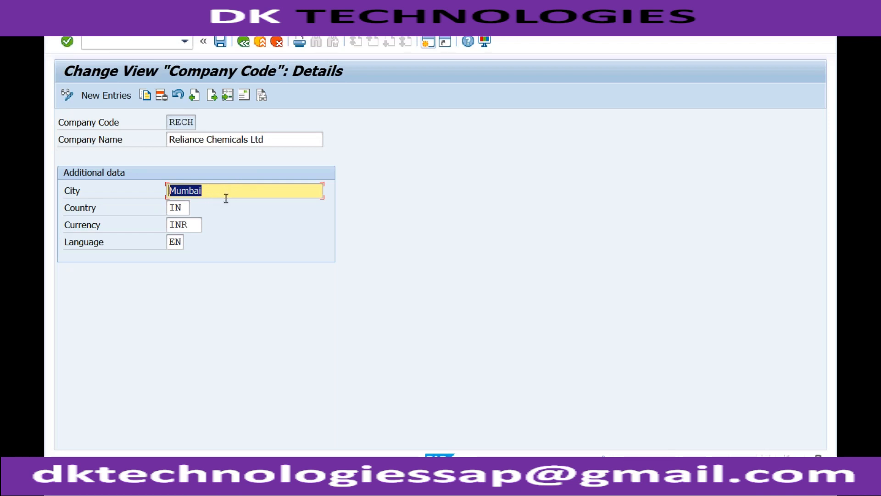
click(185, 207)
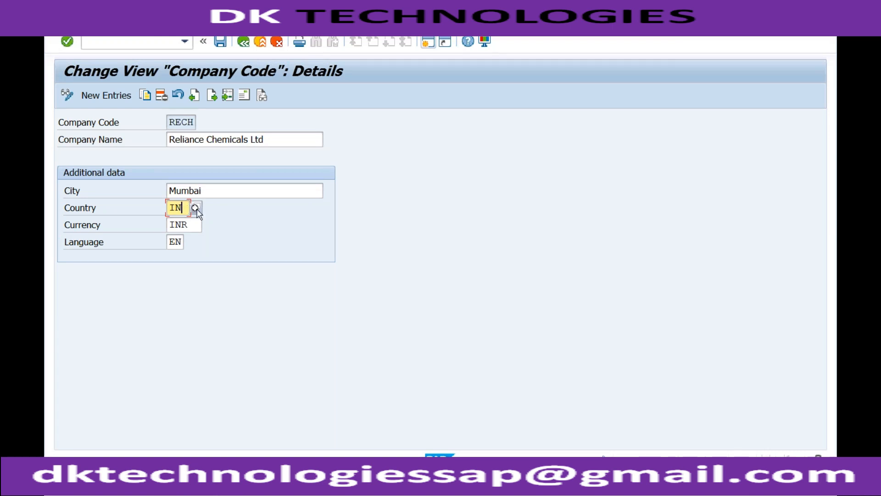
Look through the available country keys for the company code's Country field and close the list without picking one
click(196, 208)
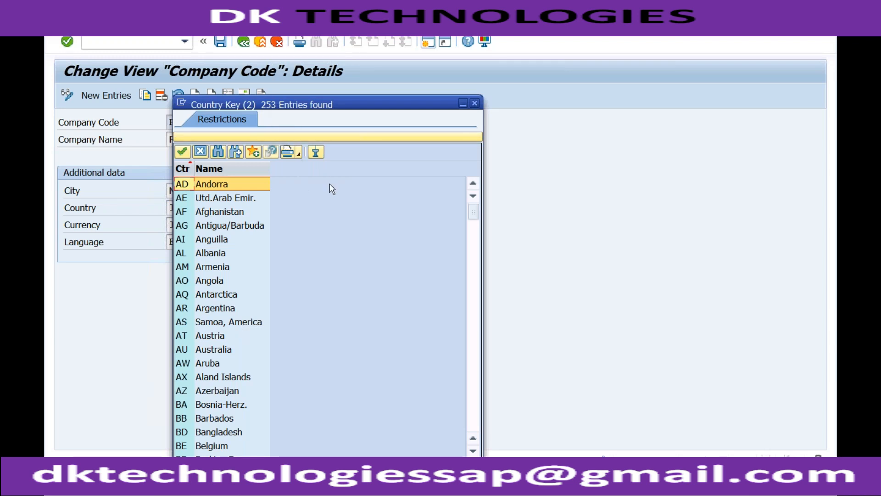
click(474, 103)
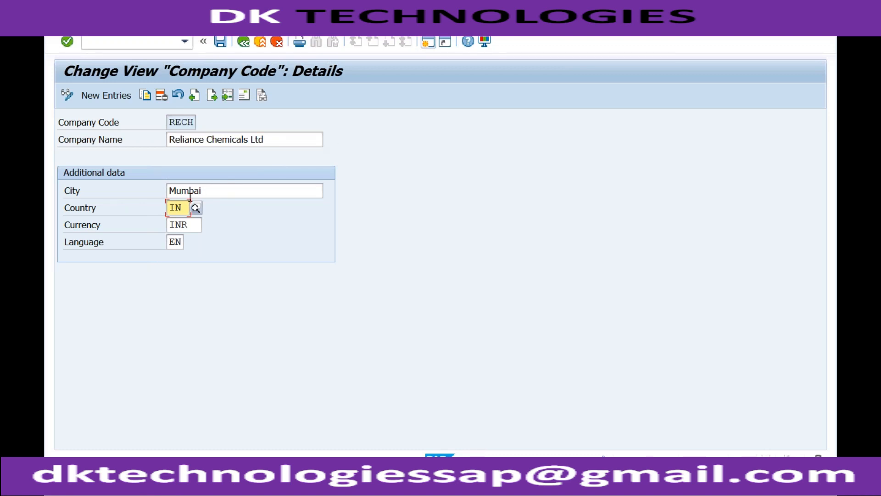
Start transaction spro in a new session and display the SAP Reference IMG
click(427, 43)
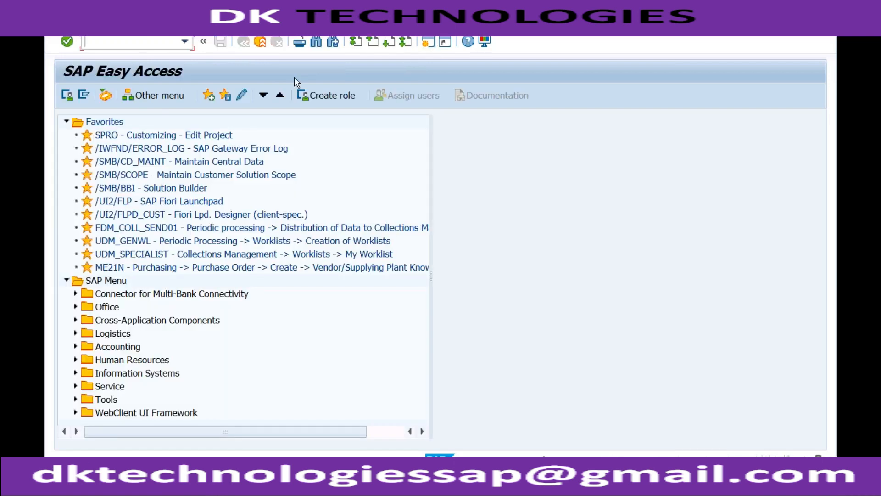
text(spro)
key(Return)
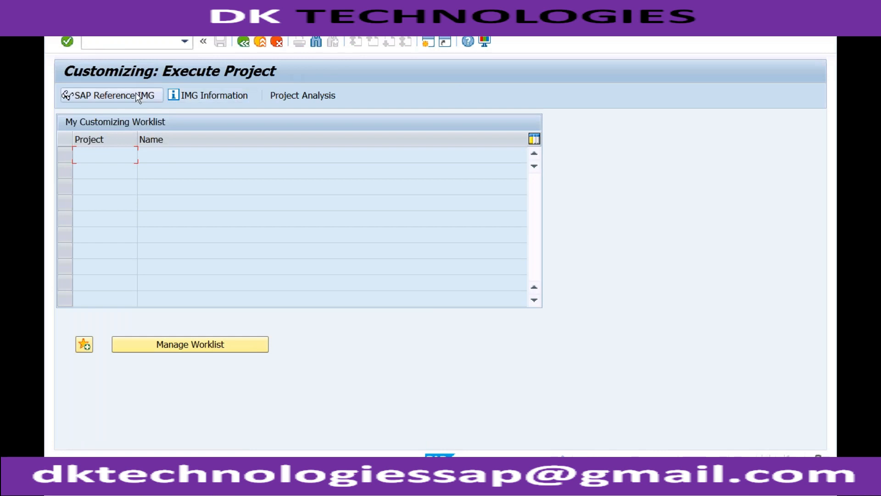
click(138, 96)
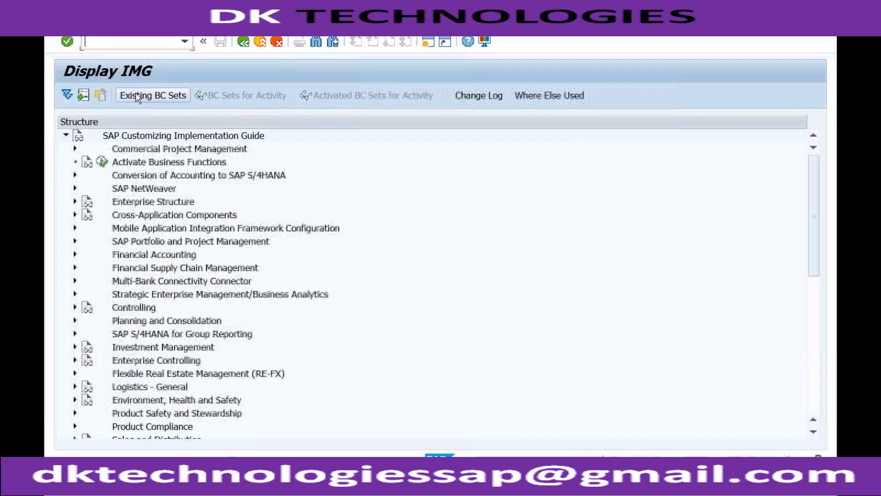
Expand SAP NetWeaver, General settings and Set Countries, and try to run Define Countries in mySAP Systems
click(153, 192)
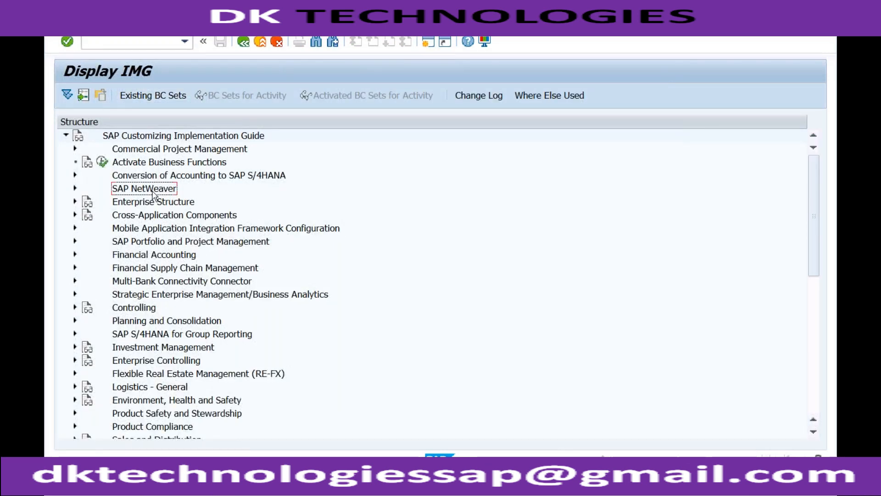
click(75, 189)
click(129, 283)
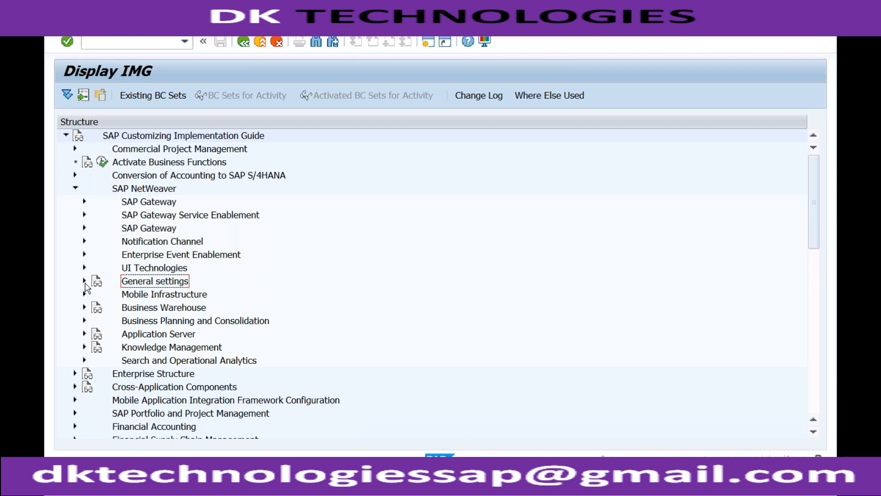
click(85, 282)
click(147, 298)
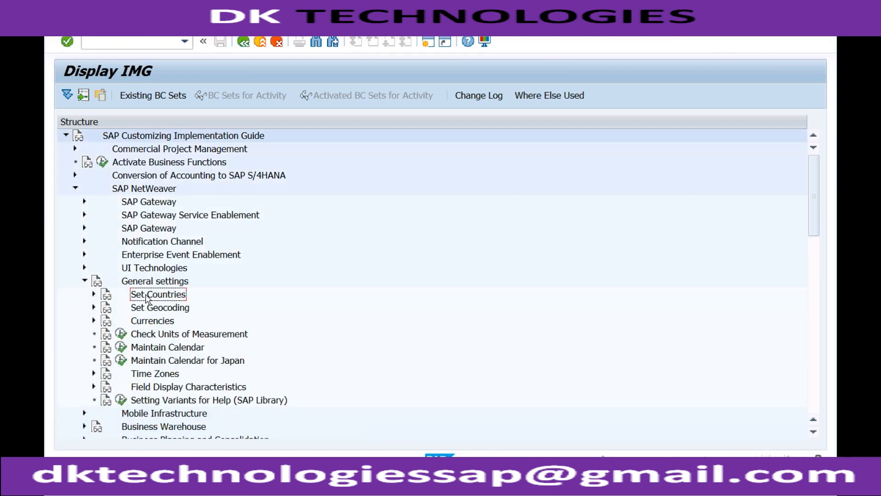
click(94, 294)
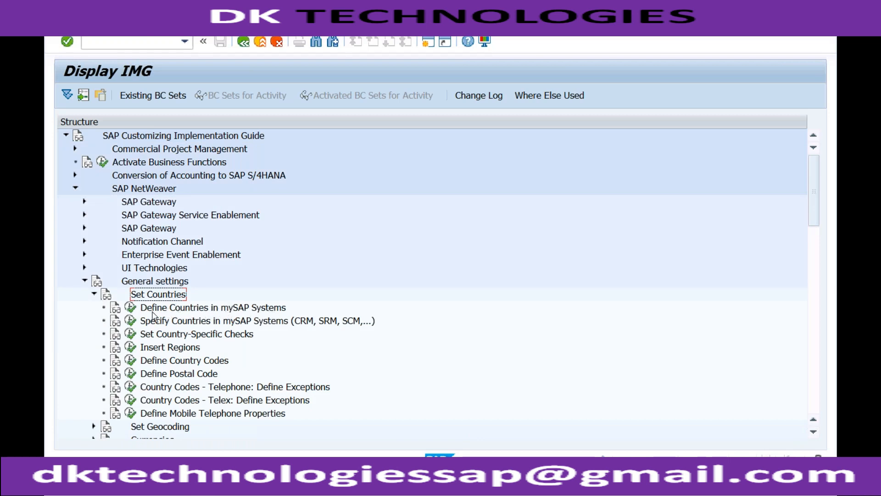
click(131, 309)
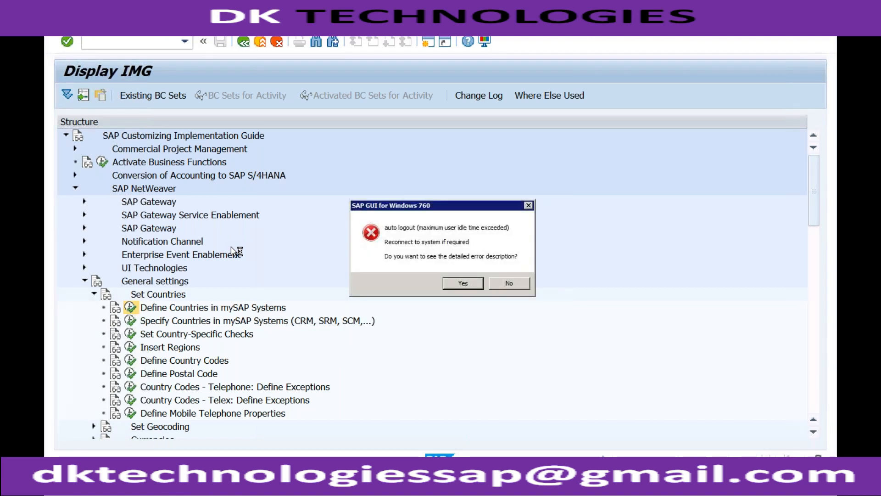
Dismiss the auto logout error without its details and bring up a new logon screen for the S4 1909 system
click(505, 285)
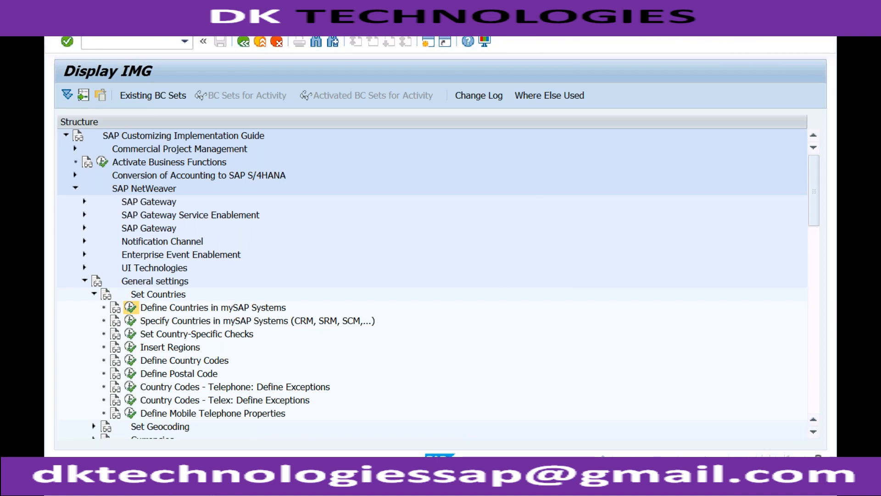
click(199, 485)
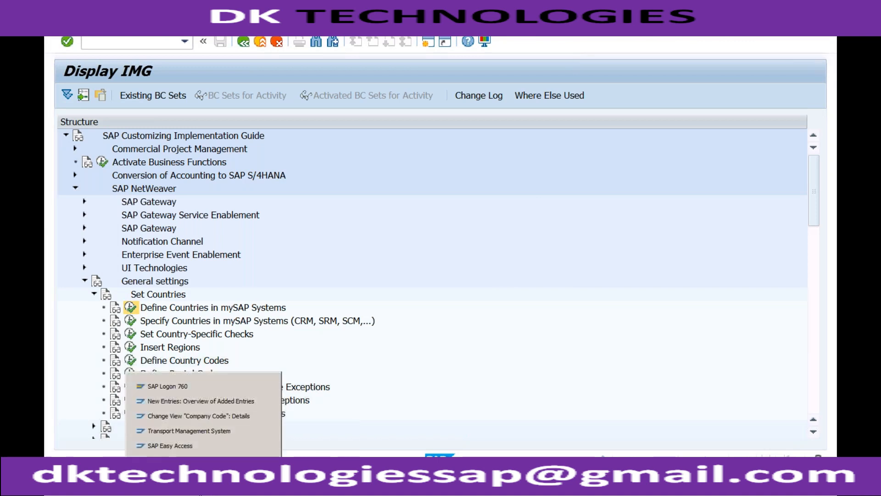
click(192, 402)
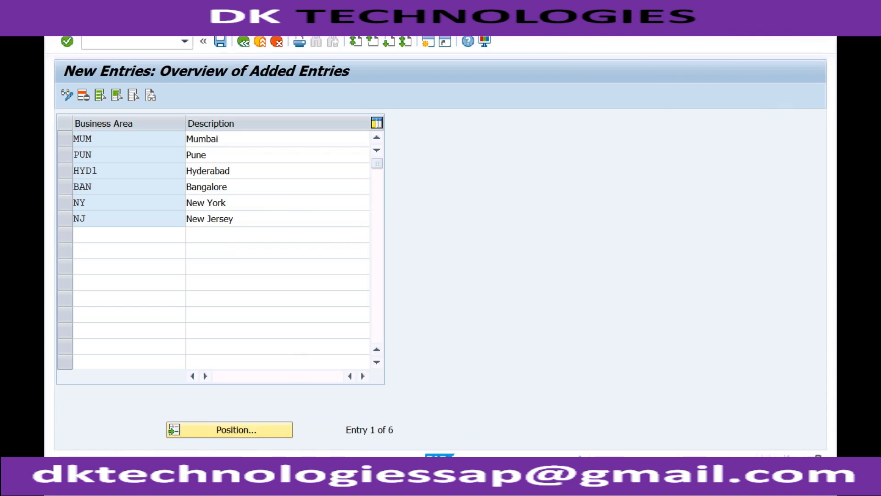
click(199, 486)
click(198, 386)
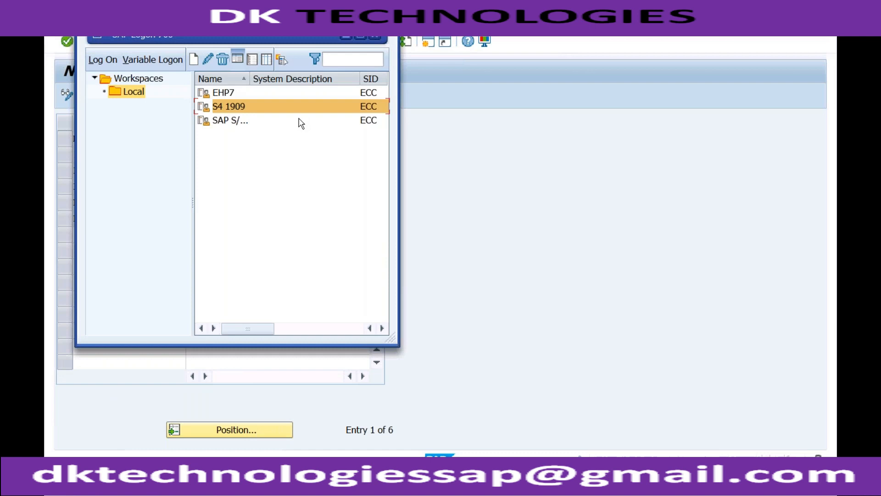
key(Return)
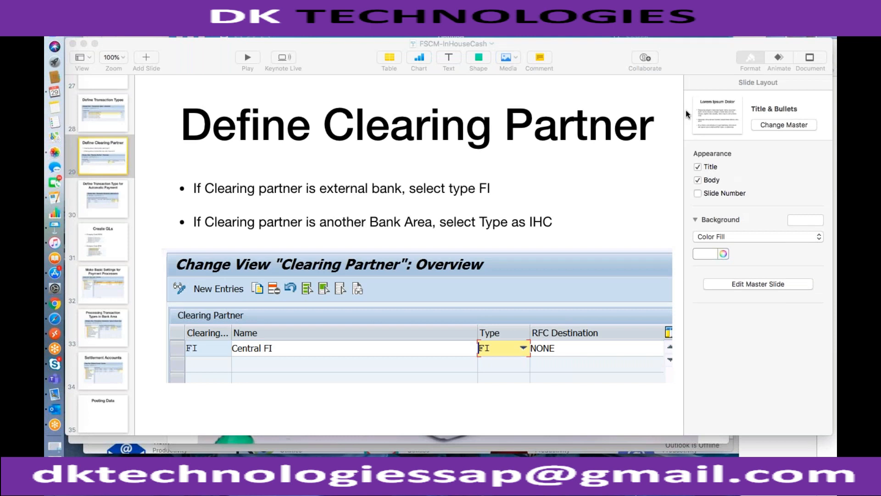
key(super+Tab)
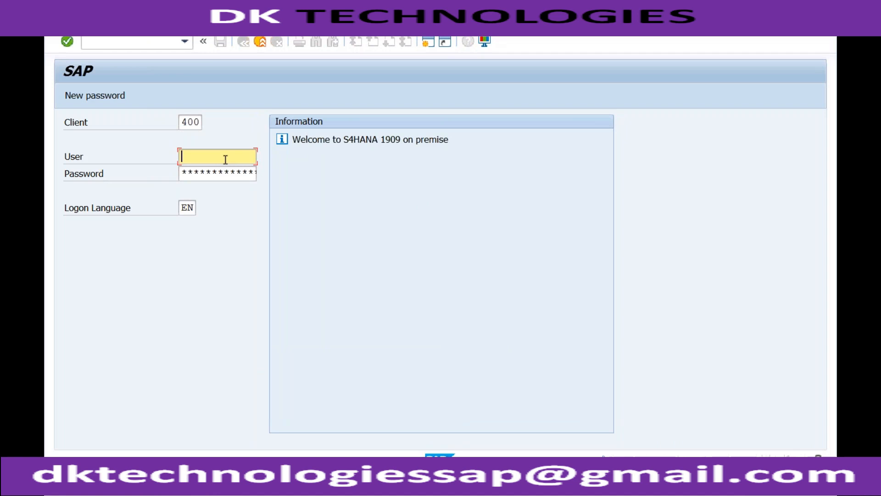
Log on with the user name and account password, continuing without ending any other logons in the system
key(Down)
key(Tab)
text(**********)
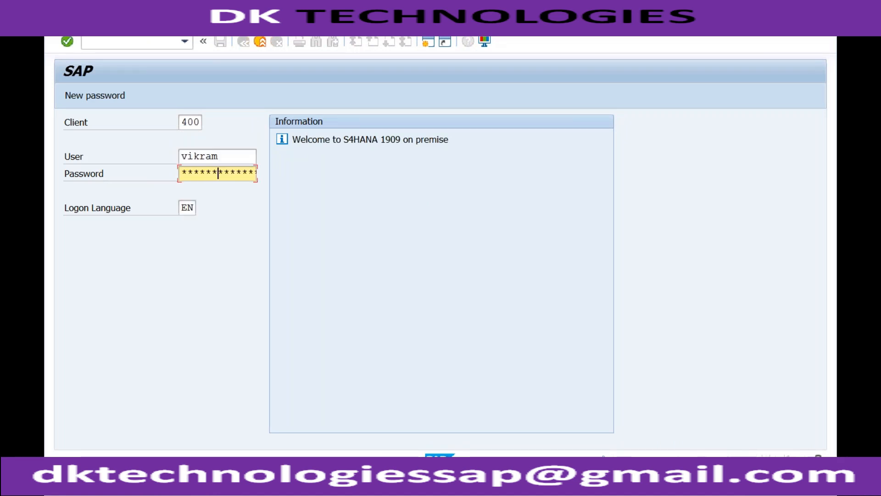
key(Return)
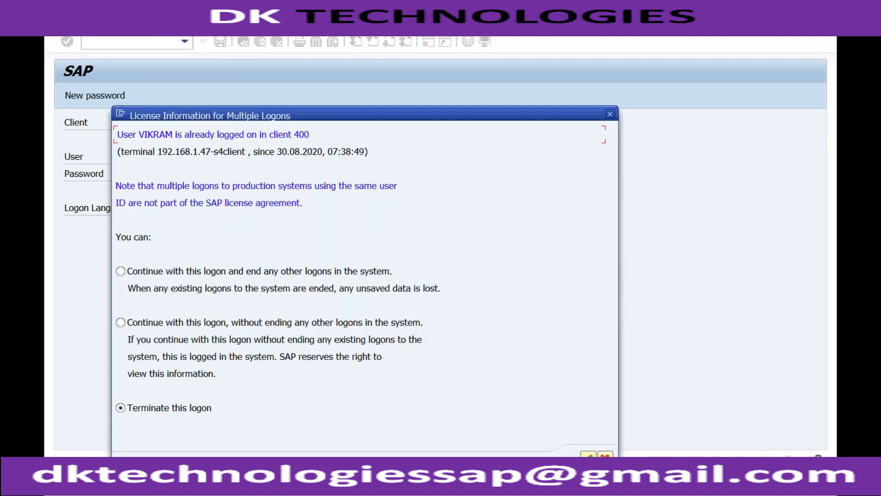
click(166, 324)
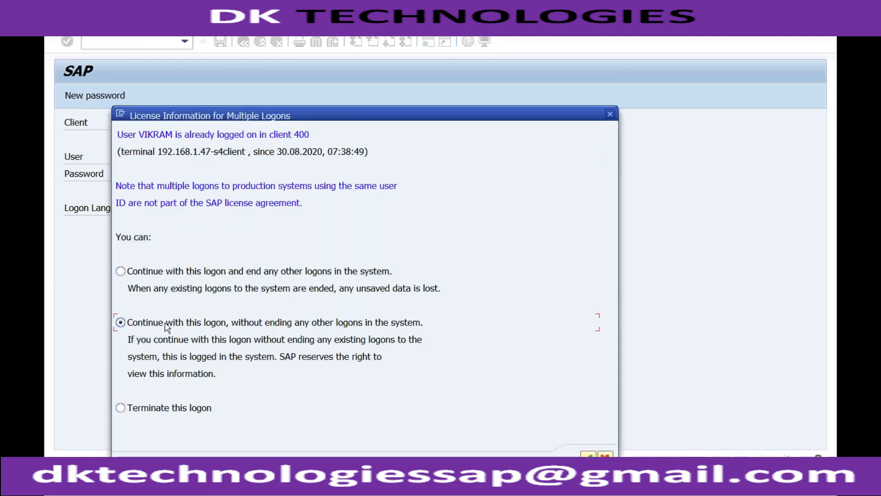
key(Return)
Run transaction spro and open the SAP Reference IMG
text(spro)
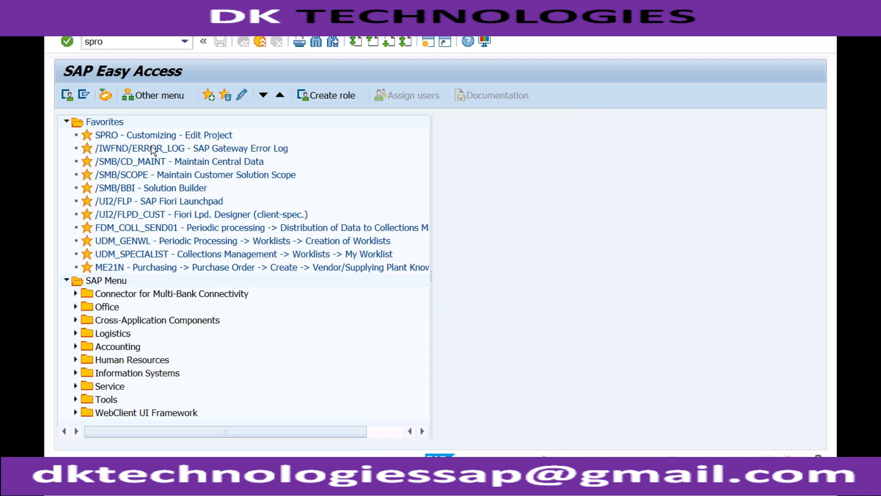
key(Return)
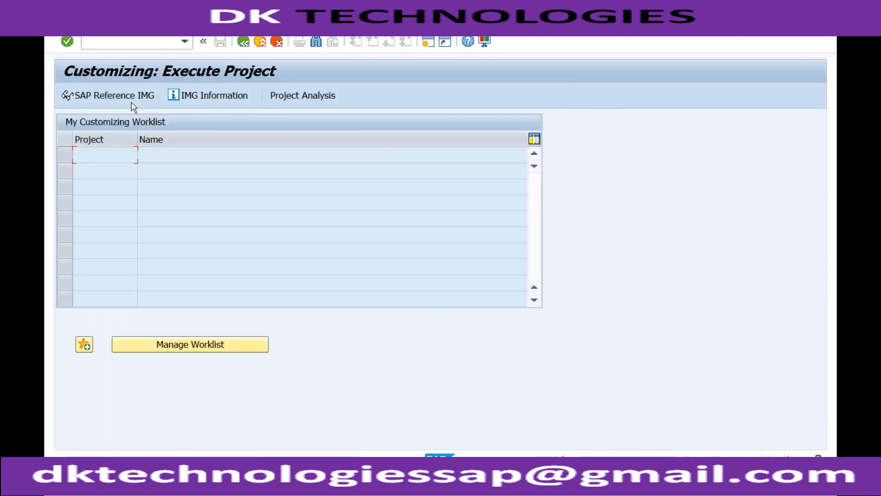
click(130, 97)
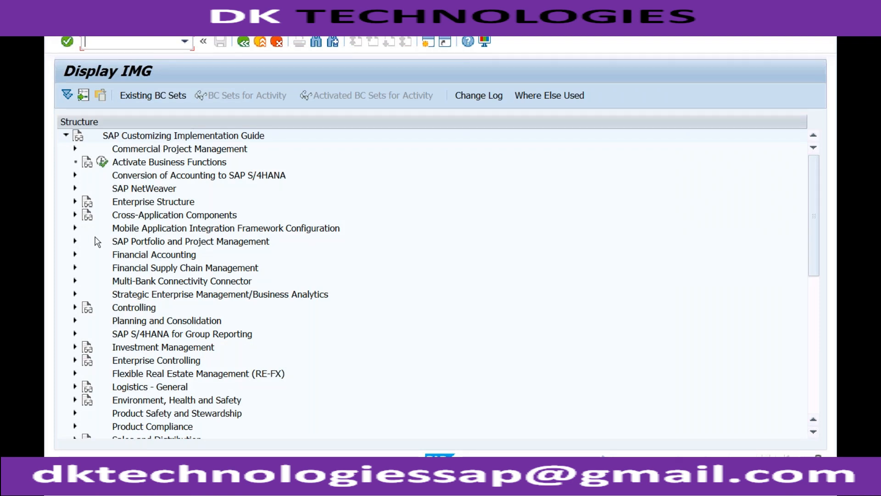
Expand Enterprise Structure, Definition and Financial Accounting in the implementation guide
click(75, 255)
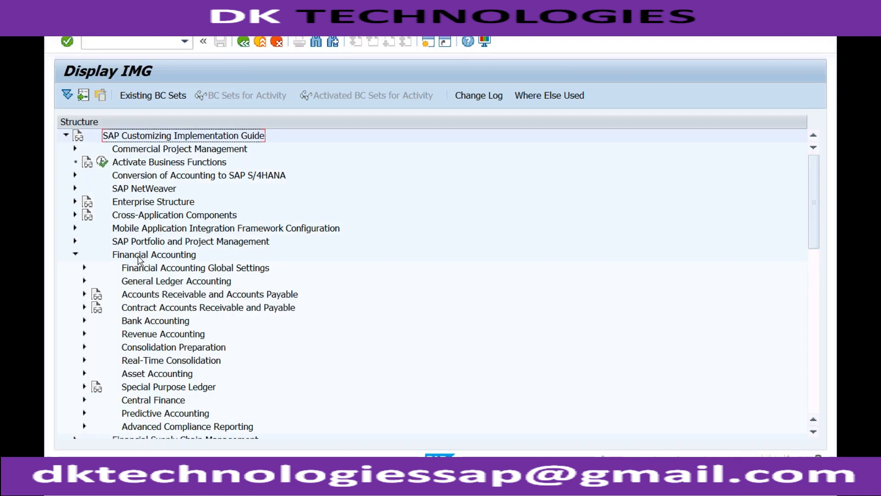
click(76, 254)
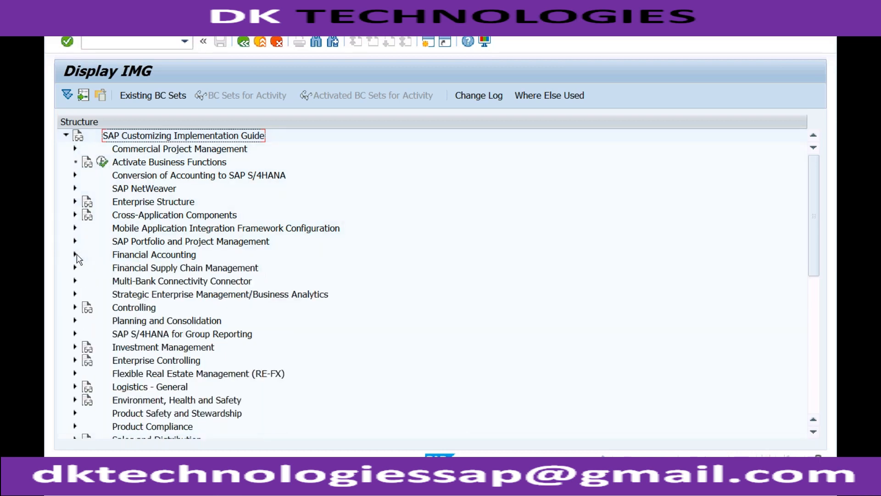
click(75, 202)
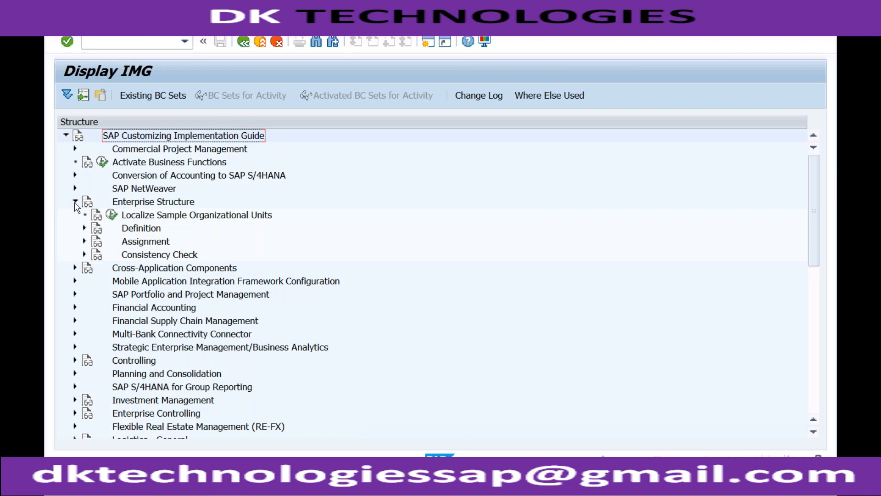
click(84, 229)
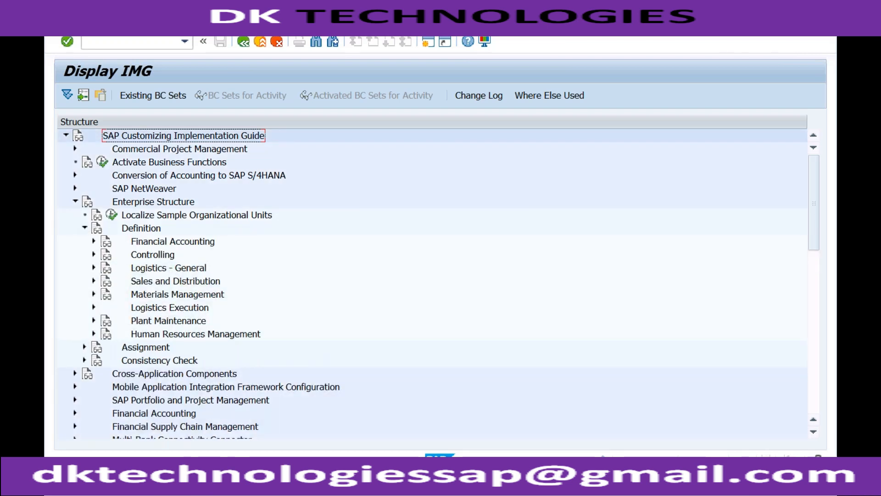
click(94, 241)
Compare Define company with Edit, Copy, Delete, Check Company Code, and run the latter's Edit Company Code Data activity
click(172, 256)
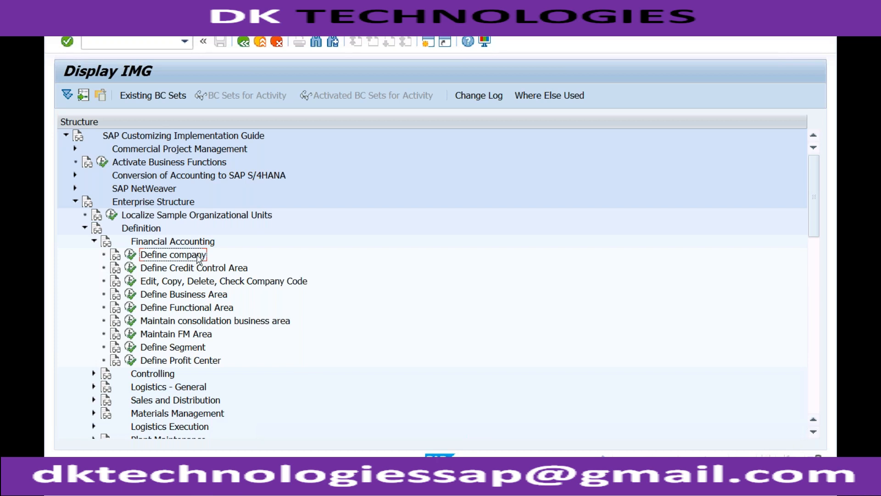
click(201, 283)
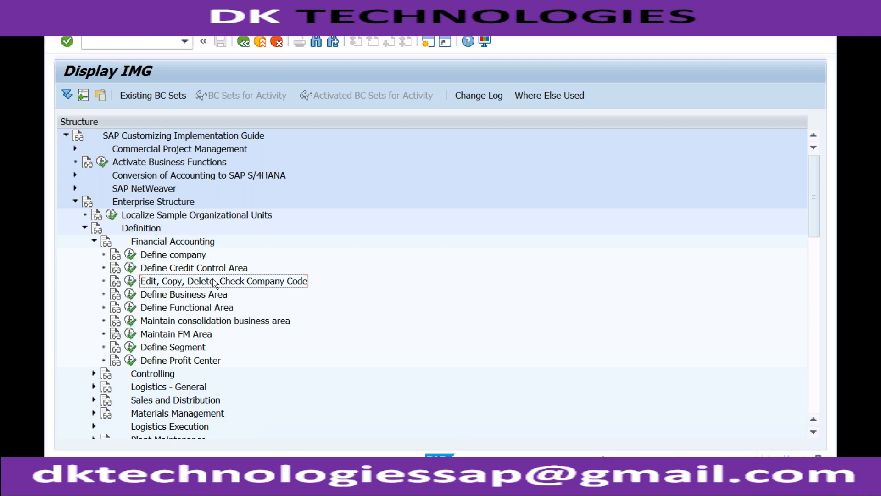
click(198, 255)
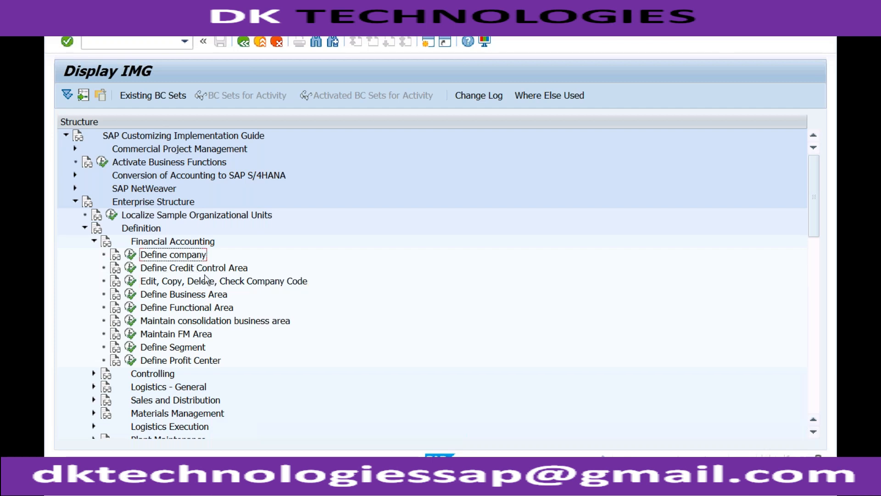
click(206, 283)
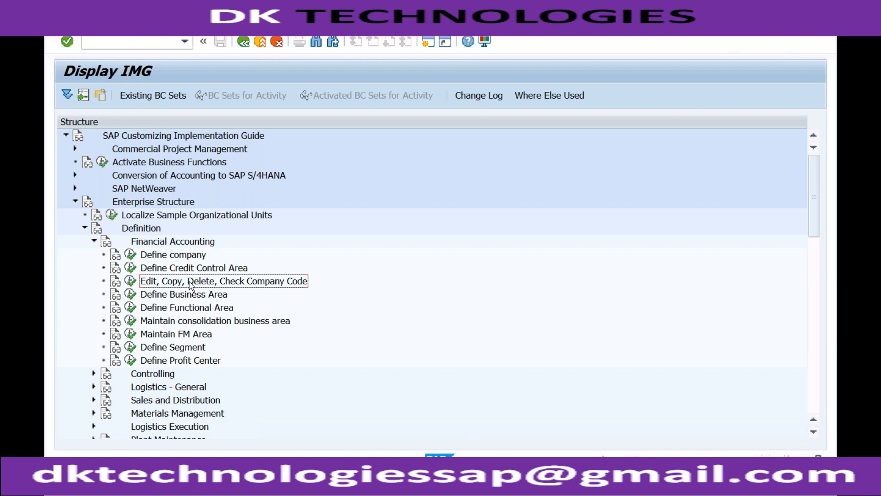
click(131, 282)
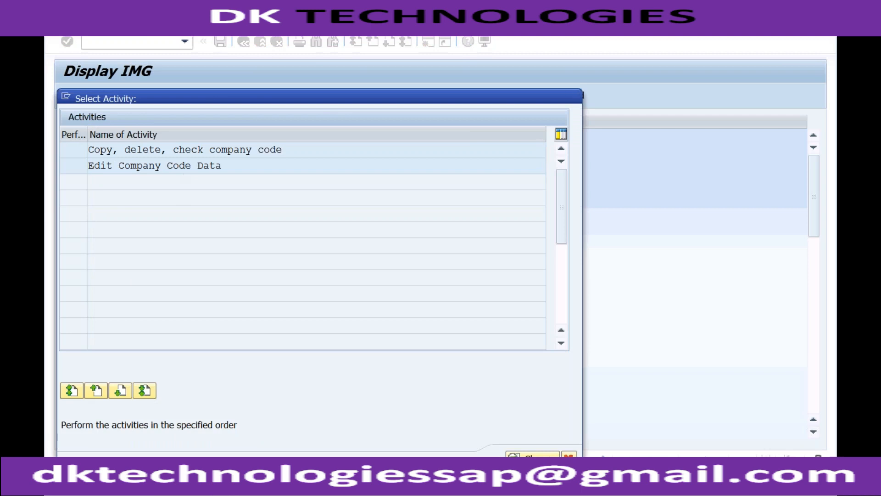
double_click(183, 166)
Switch to the session showing the details of company code RECH and review its currency and city fields
click(191, 397)
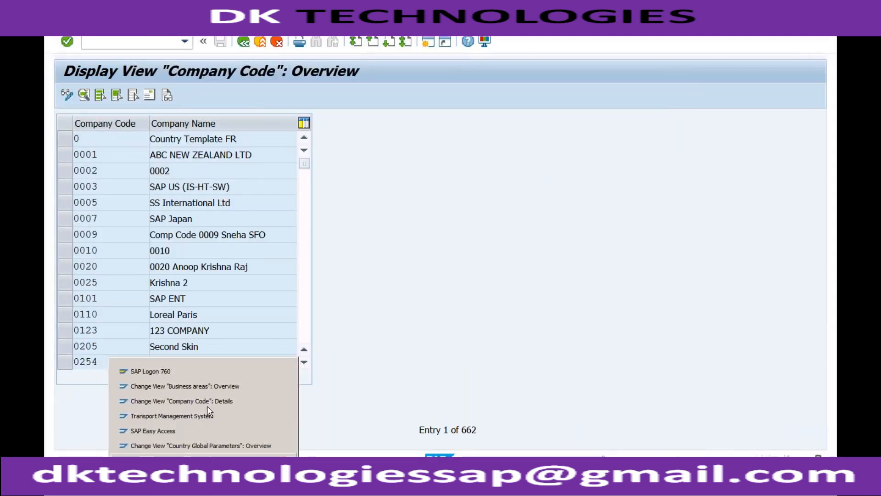
click(211, 403)
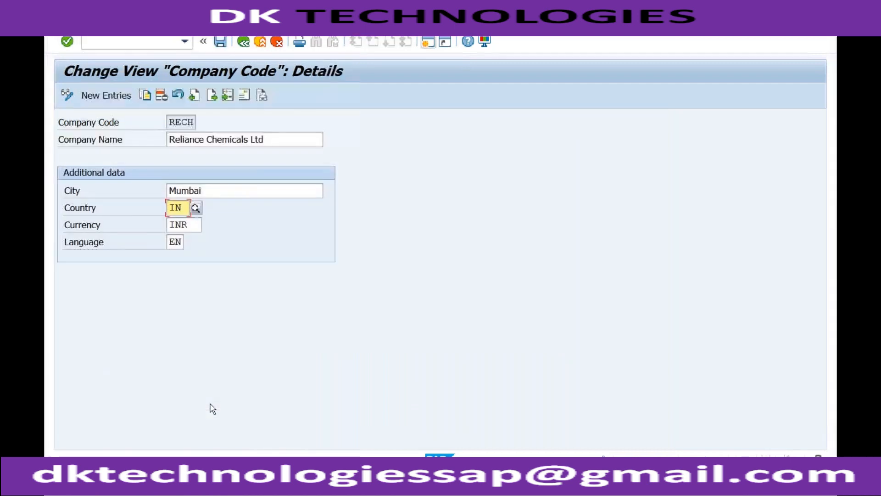
click(181, 224)
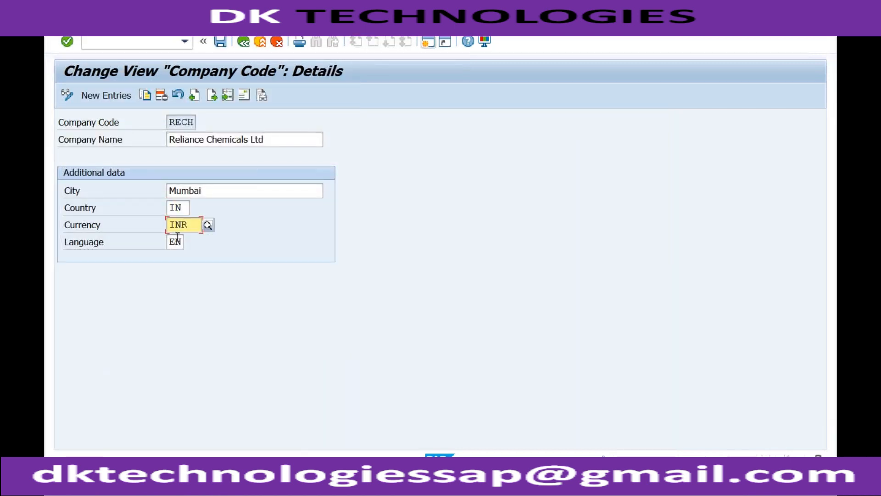
click(207, 190)
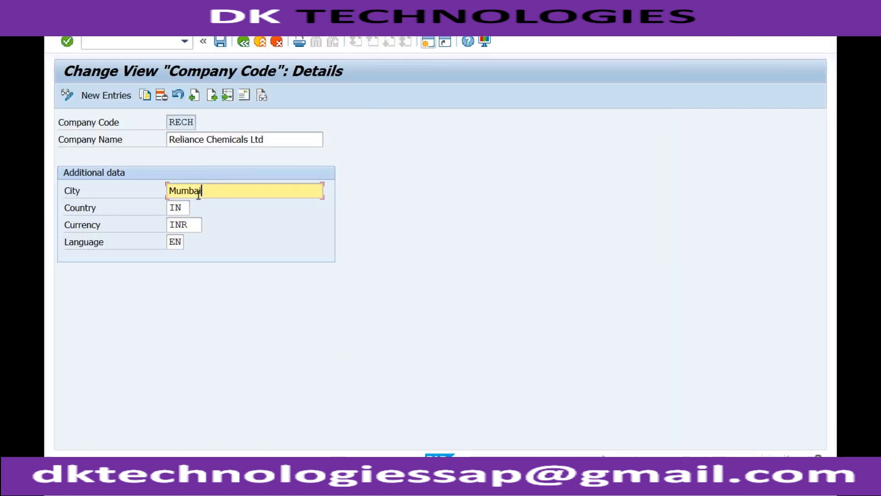
Check the country of company code RECH, switch to the SAP Easy Access session and run spro to open the SAP Reference IMG
click(184, 207)
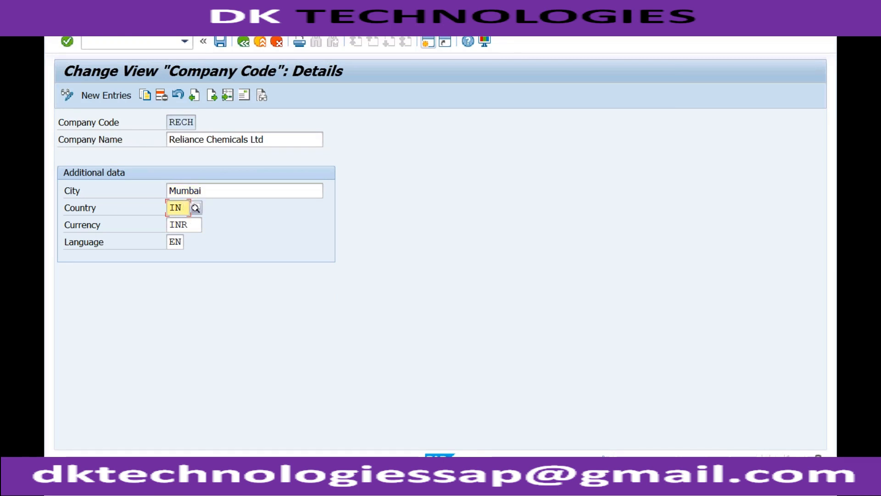
click(204, 480)
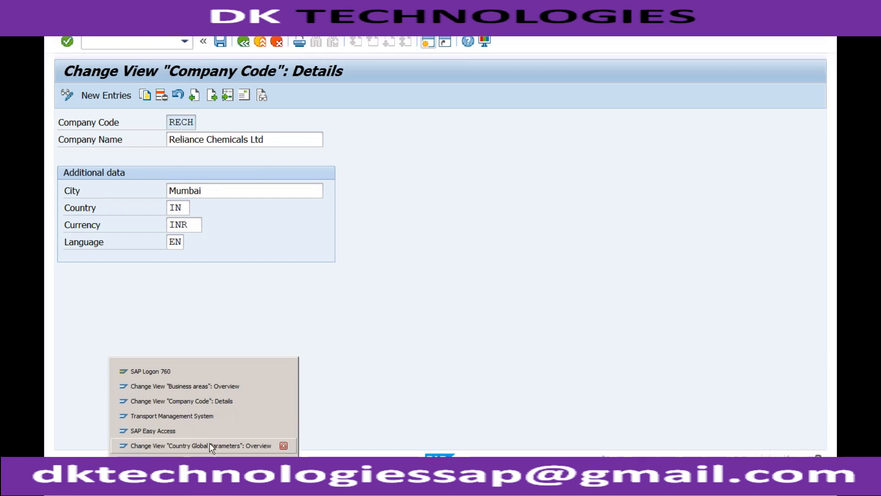
click(209, 431)
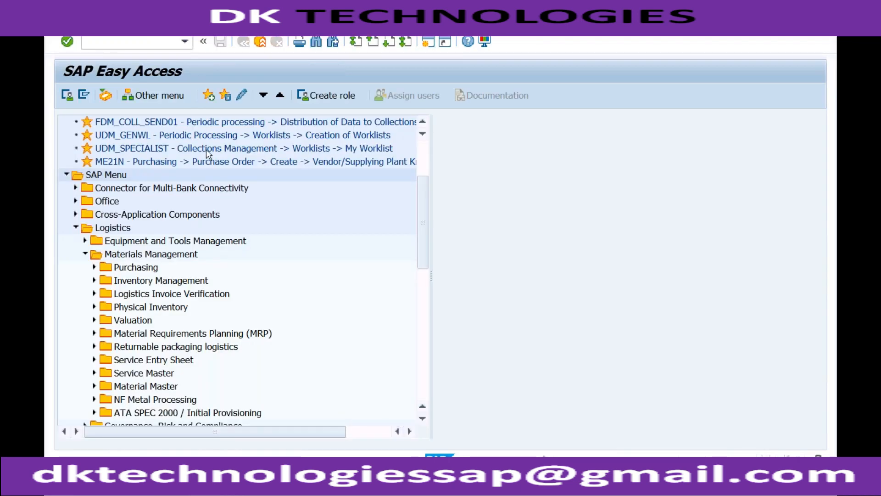
click(160, 41)
text(spro)
key(Return)
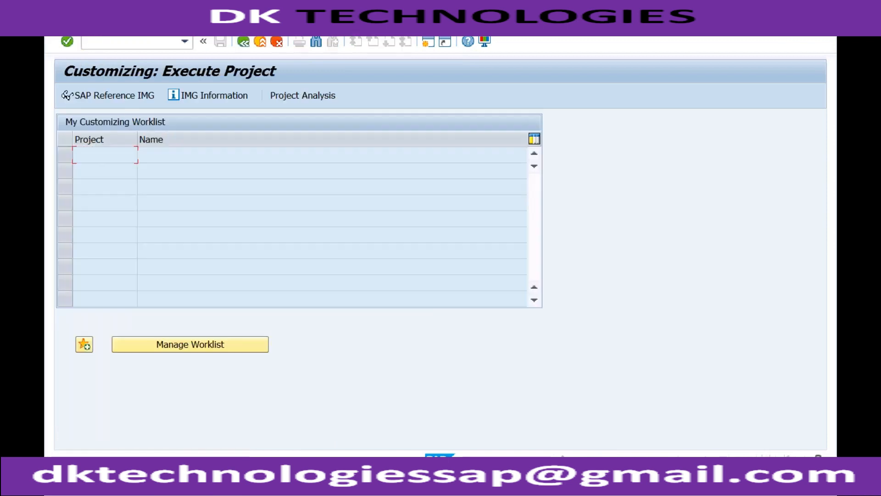
click(130, 95)
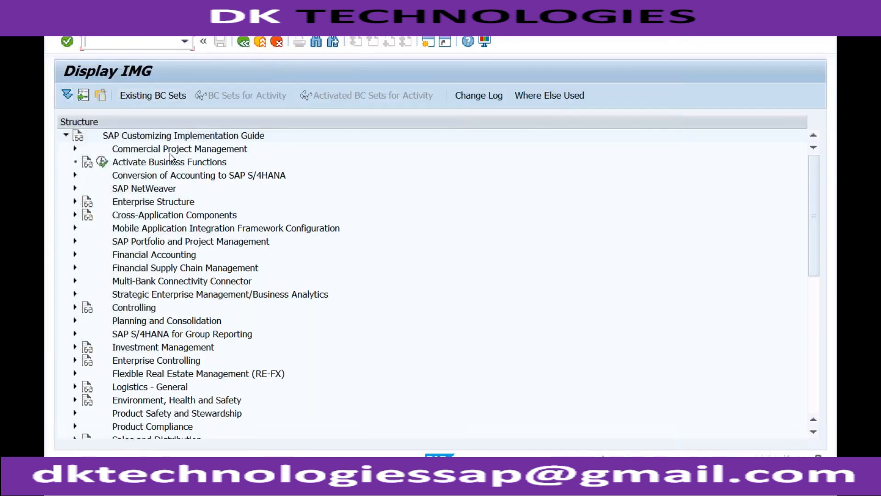
Under SAP NetWeaver, General settings, Set Countries, run Define Countries in mySAP Systems and display the locked country list
click(75, 188)
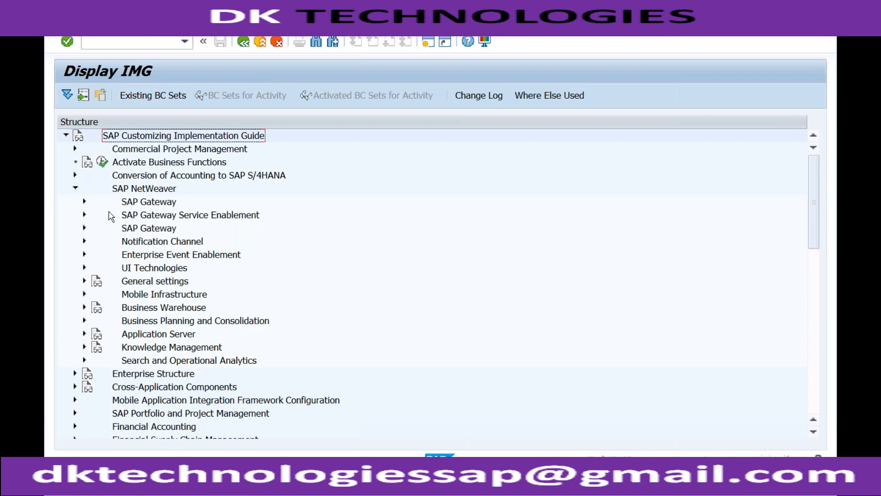
click(83, 282)
click(94, 293)
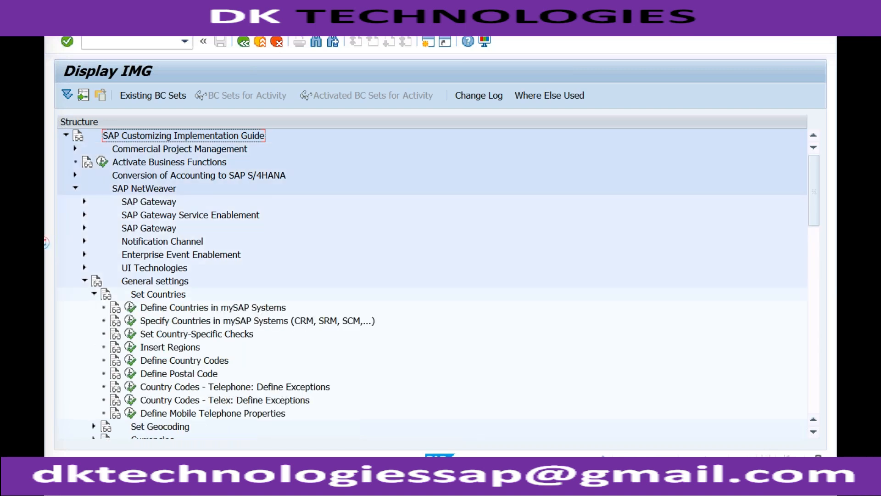
click(130, 307)
click(194, 395)
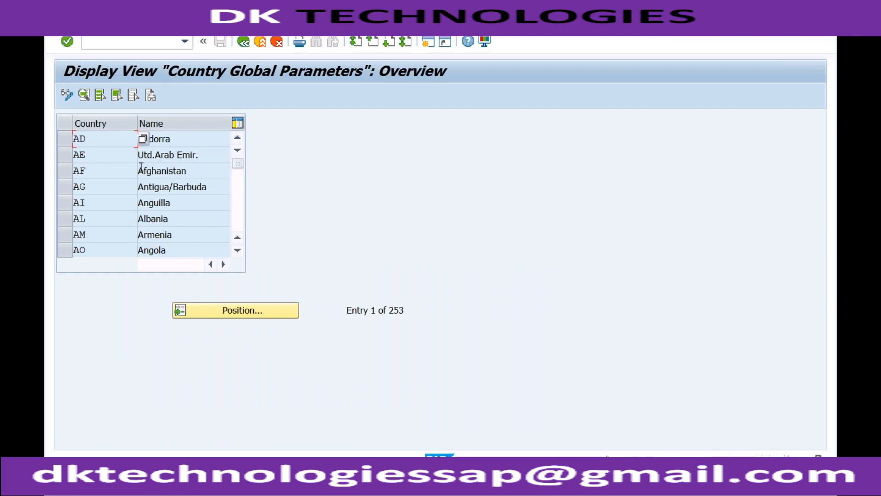
click(182, 139)
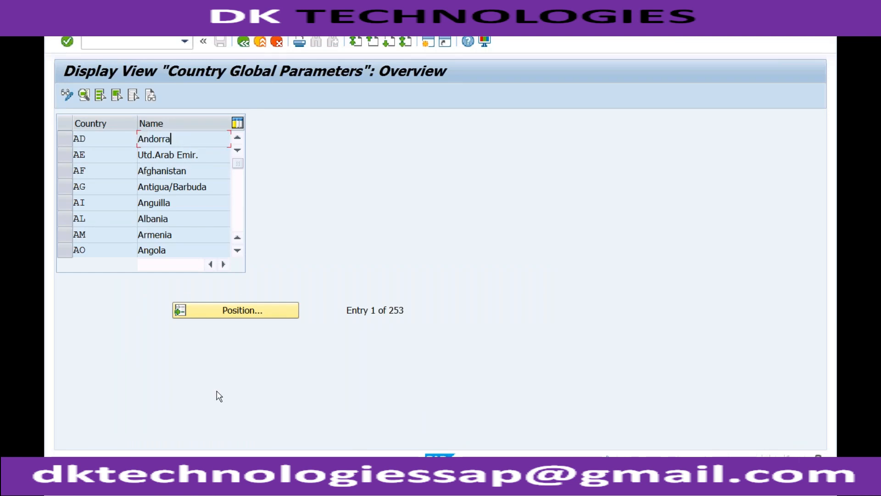
Switch to the session with the editable Country Global Parameters view, look at the form for a new country and cancel it
click(204, 482)
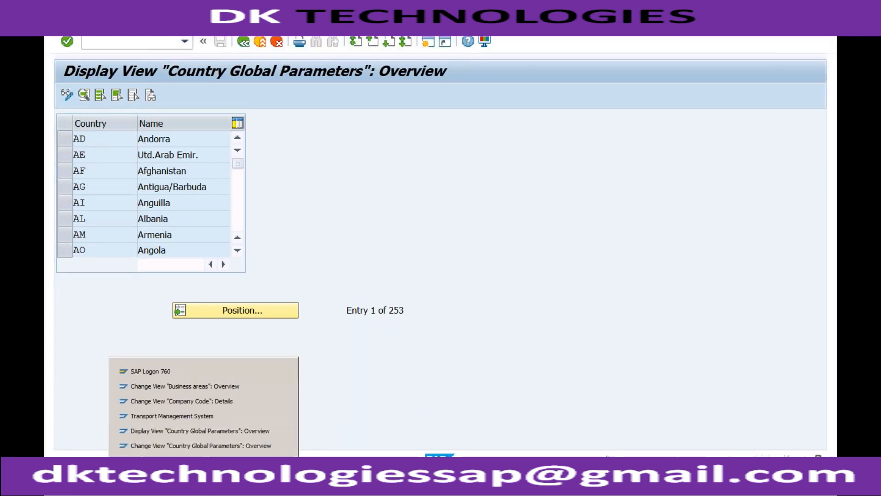
click(210, 430)
click(207, 480)
click(211, 444)
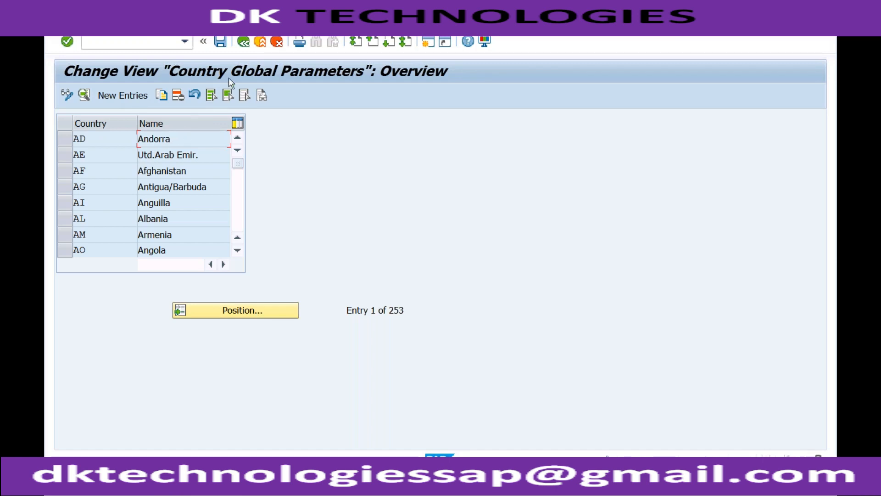
click(124, 95)
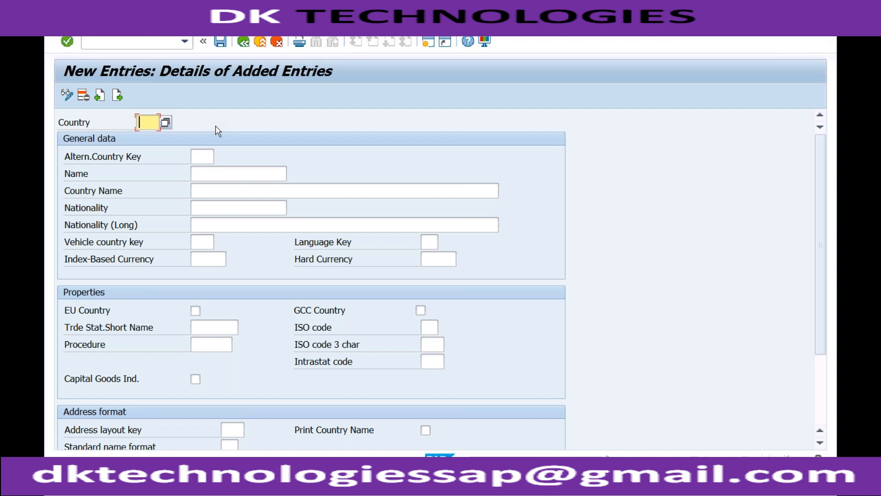
click(261, 44)
click(277, 42)
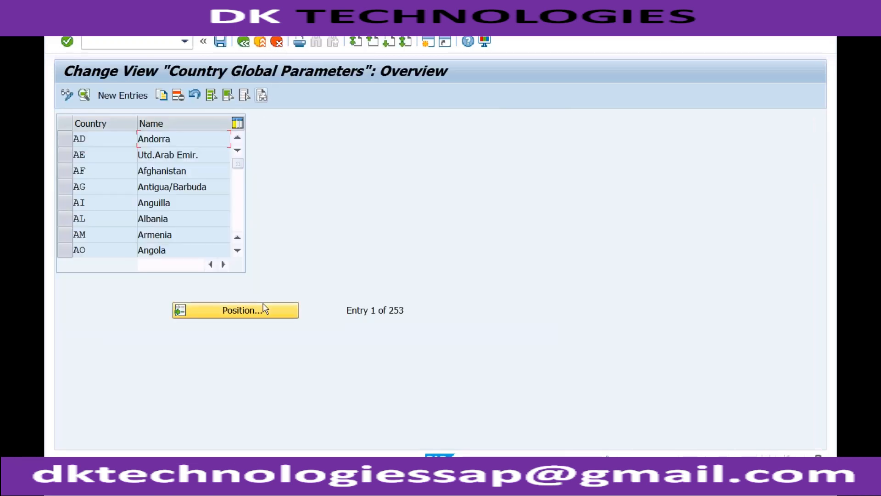
Return to the company code RECH details and review its currency, language and country, including the list of possible country keys
click(203, 488)
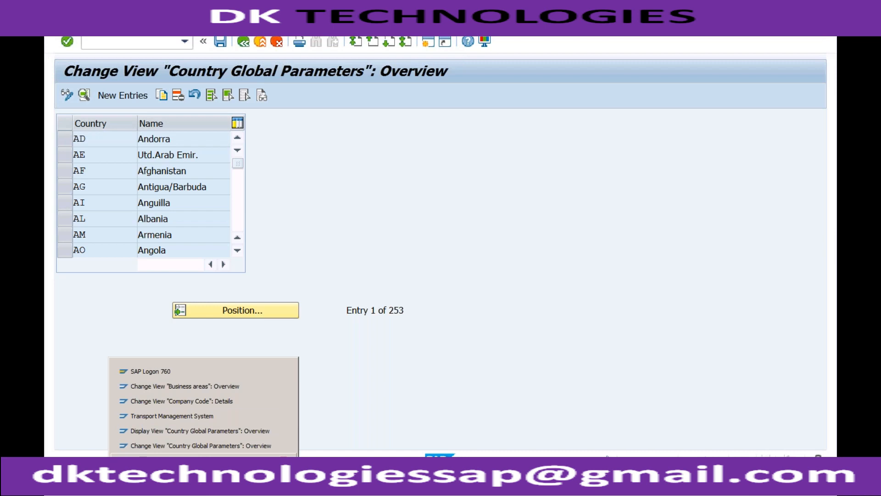
click(213, 401)
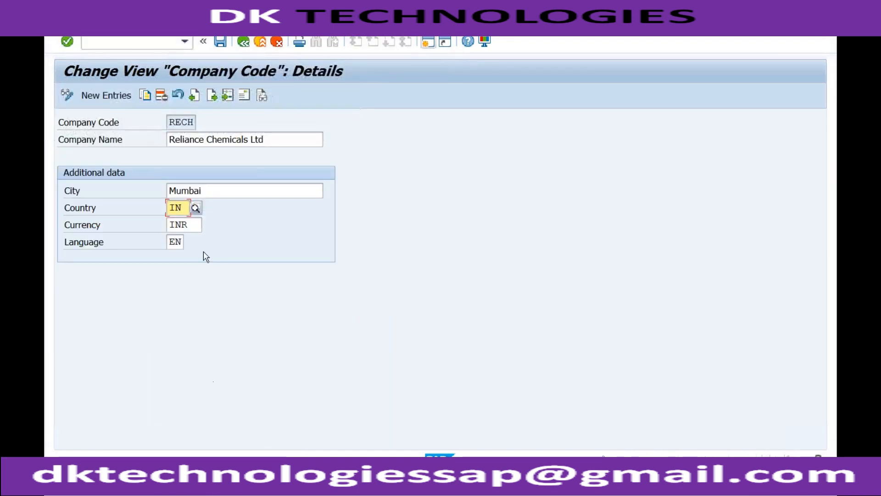
click(187, 224)
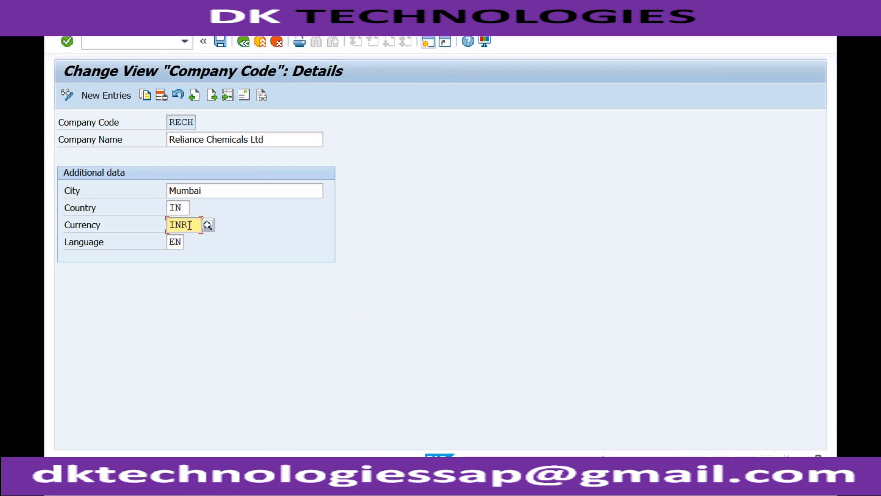
click(180, 241)
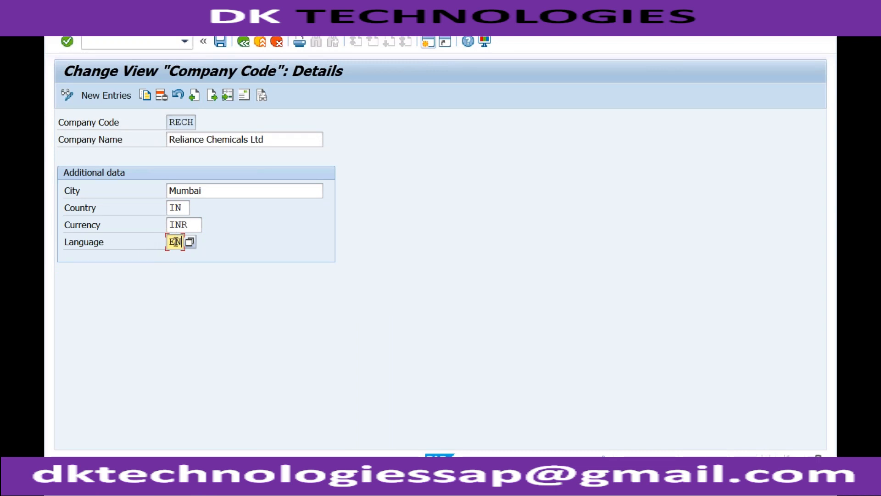
click(186, 209)
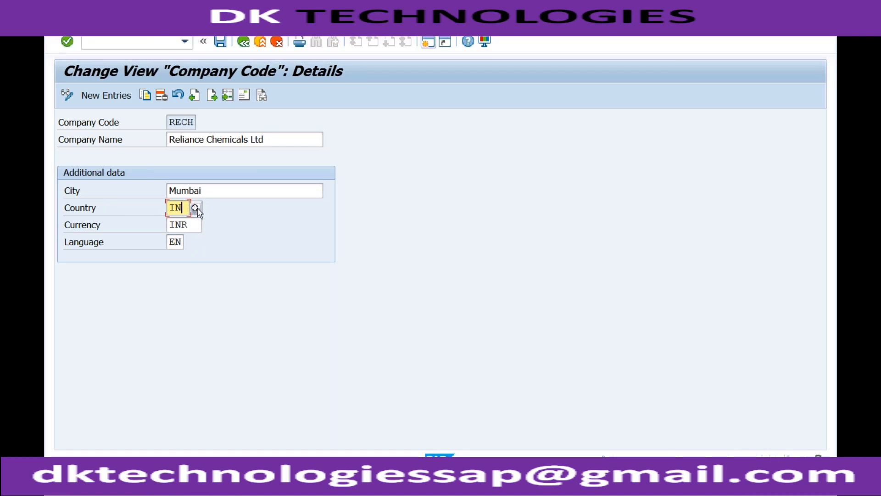
click(195, 208)
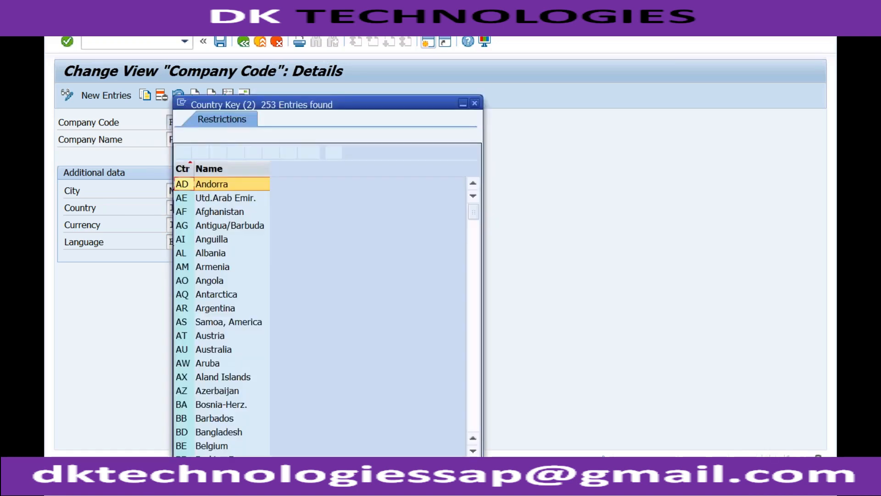
click(475, 103)
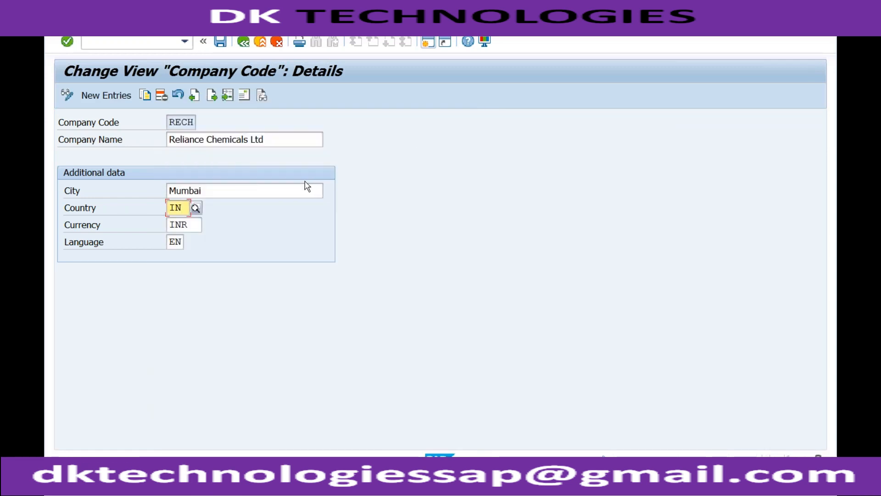
click(192, 226)
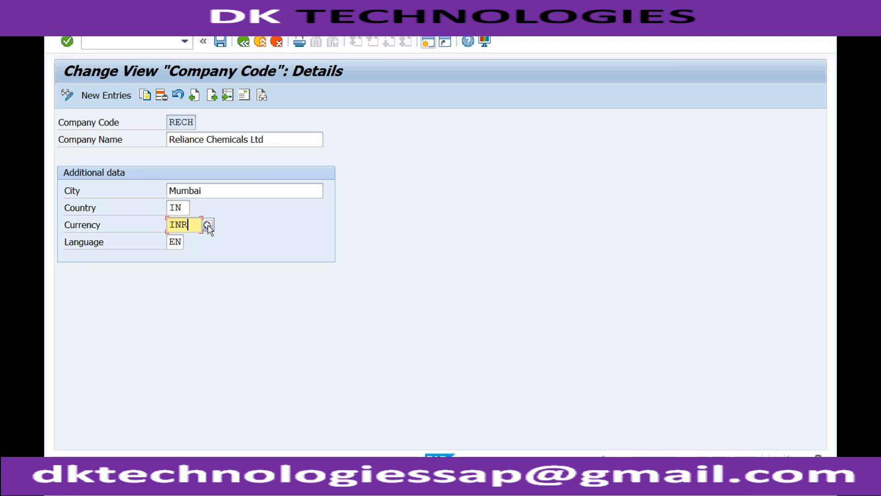
Open the address data of company code RECH, review the title, street address and communication fields, and confirm it
click(244, 96)
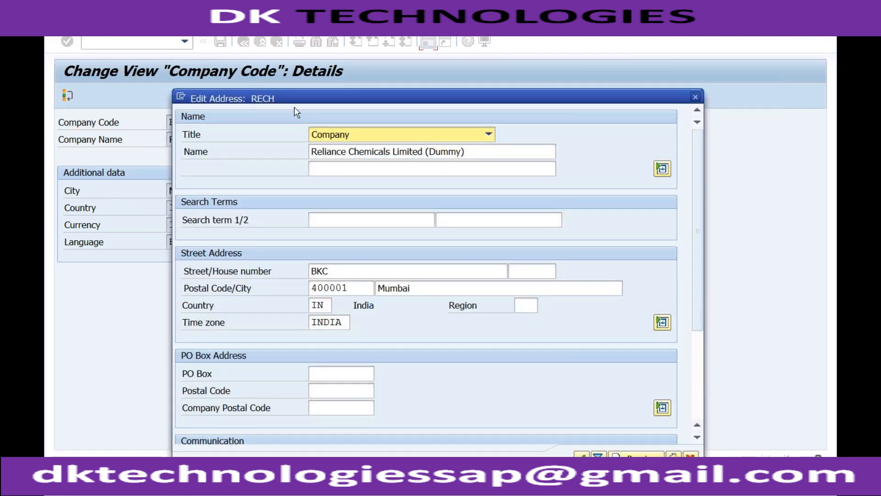
click(376, 139)
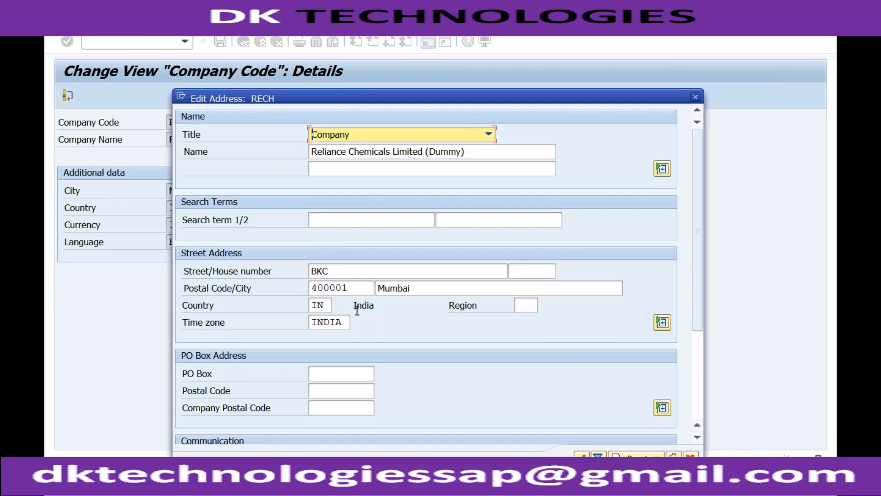
click(698, 405)
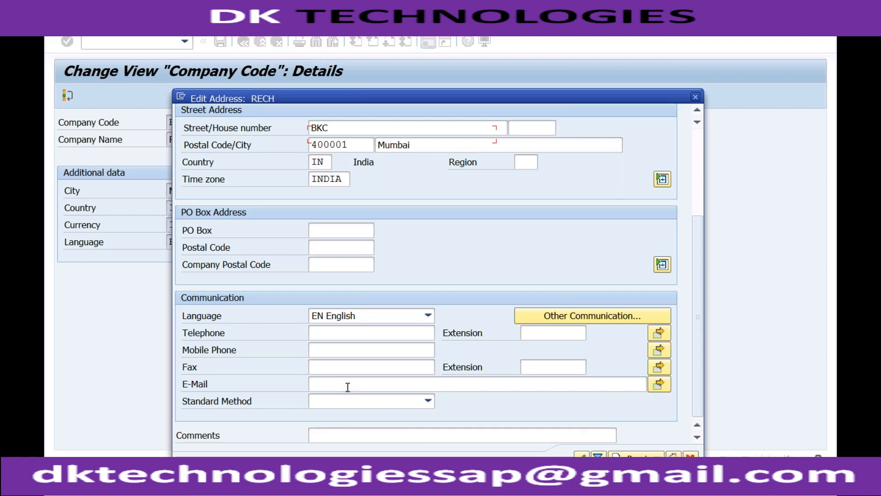
click(343, 338)
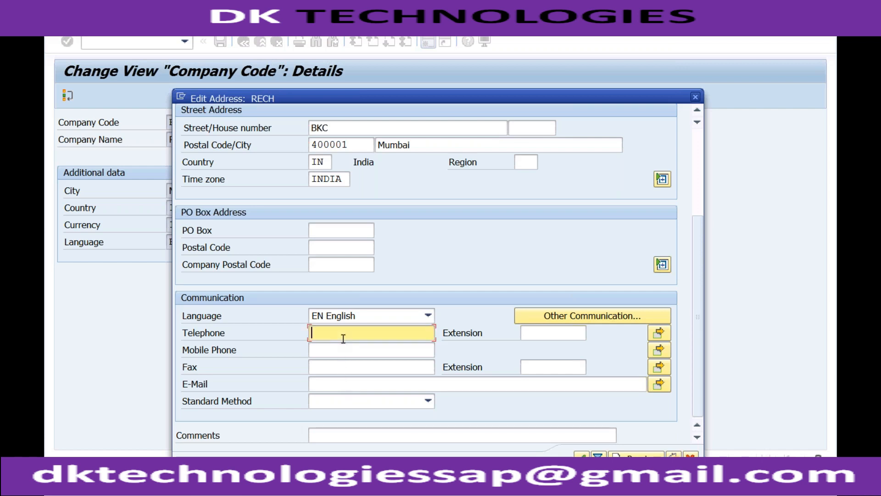
click(333, 351)
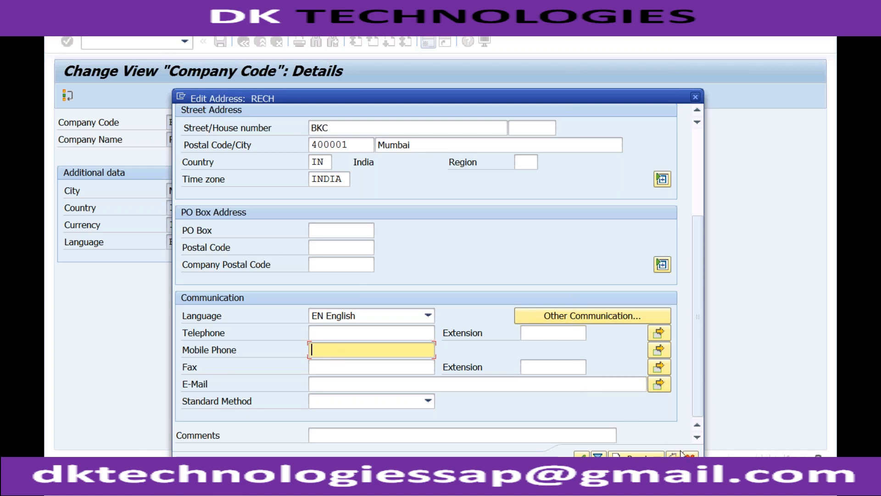
click(582, 456)
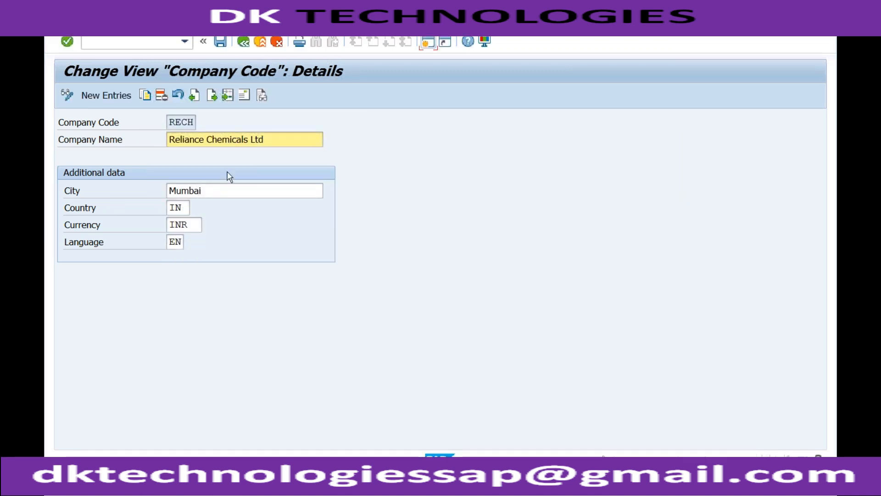
Go back to the implementation guide and run Define Business Area, accepting the display of locked data
click(242, 44)
click(243, 44)
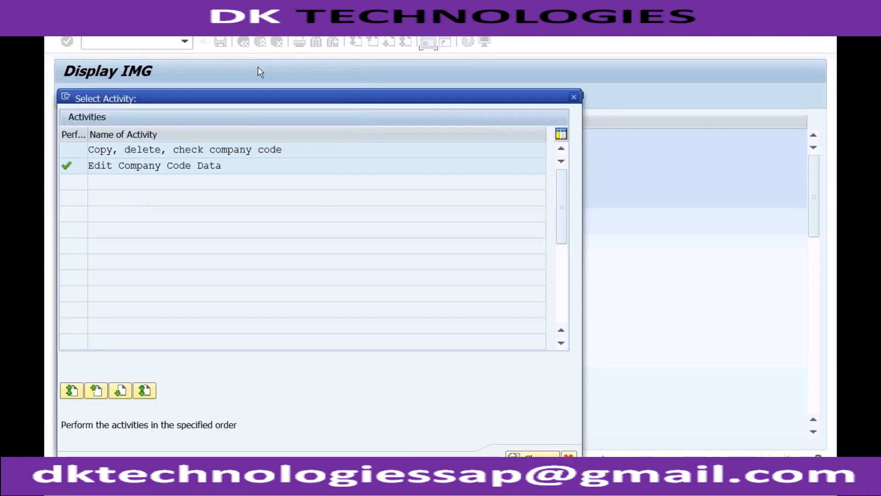
click(574, 97)
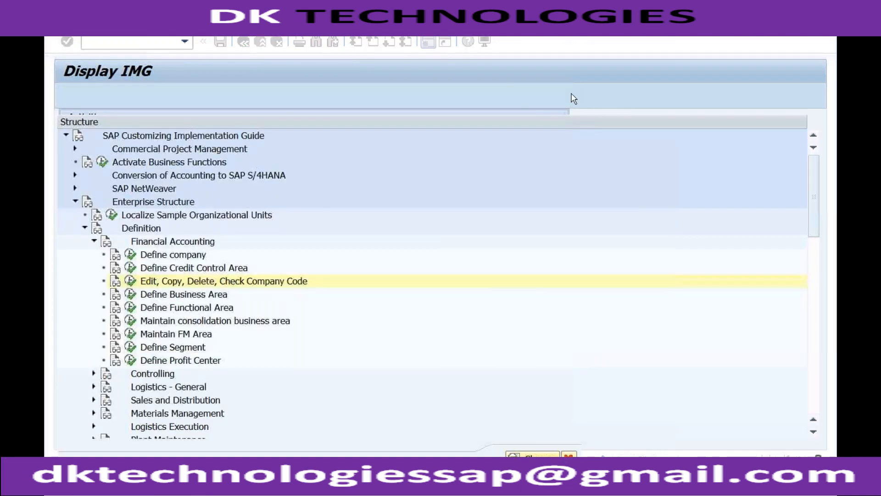
click(130, 281)
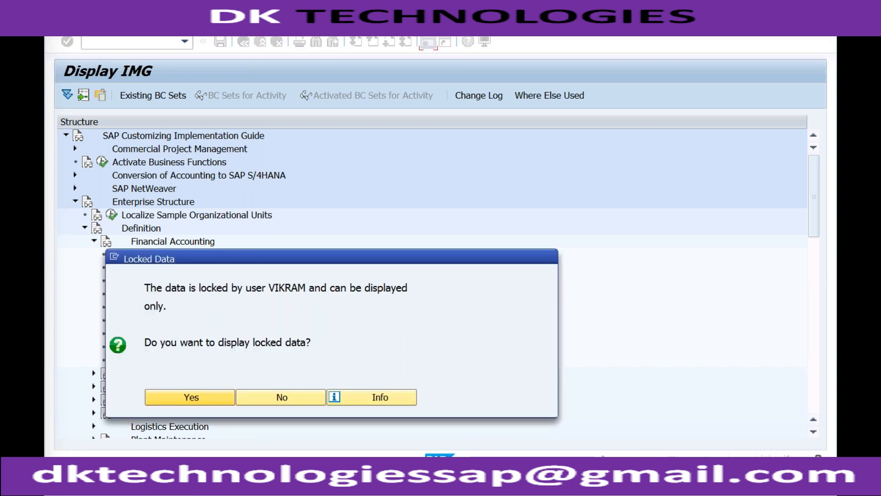
click(209, 403)
Position the business area list on PUN and on MUM, and review the Mumbai and New York entries
click(225, 431)
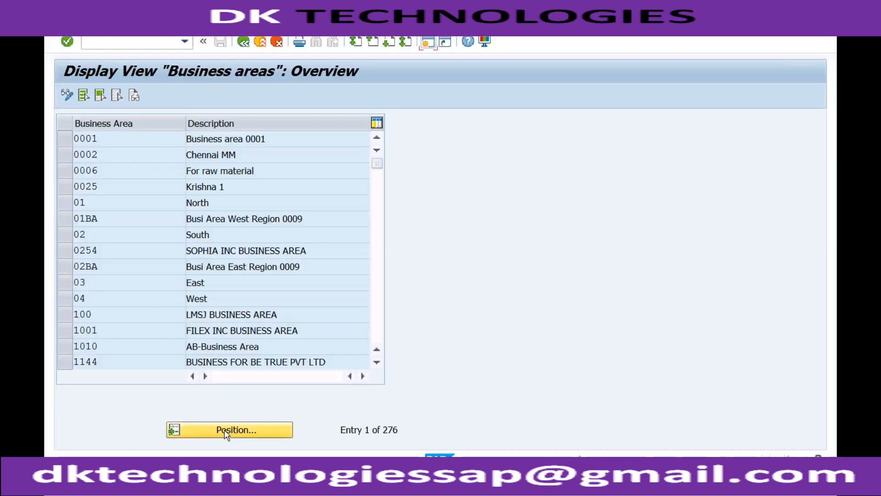
text(pun)
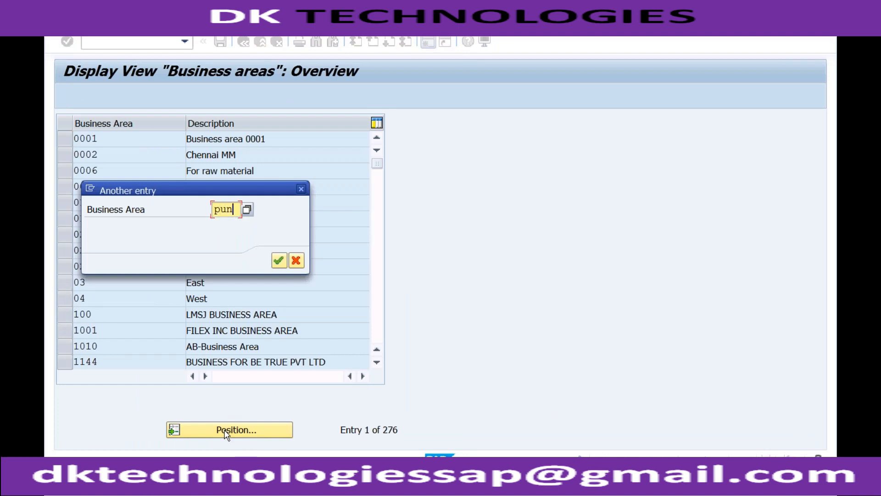
key(Return)
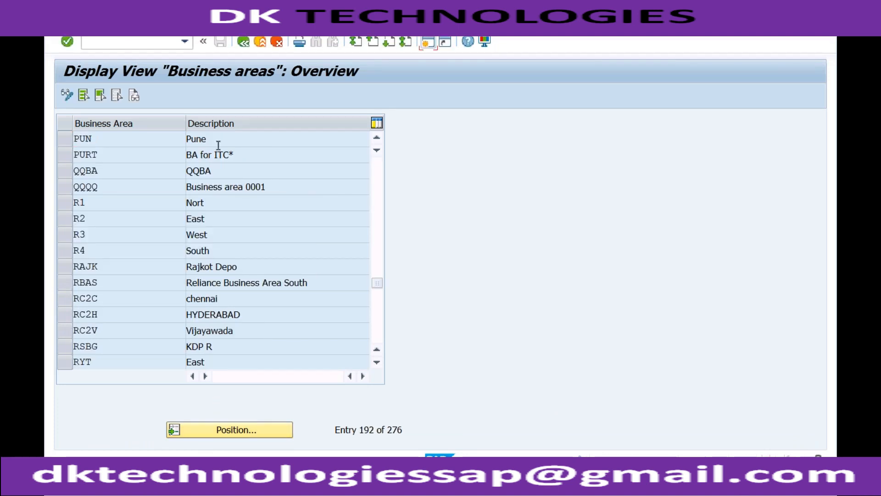
click(379, 308)
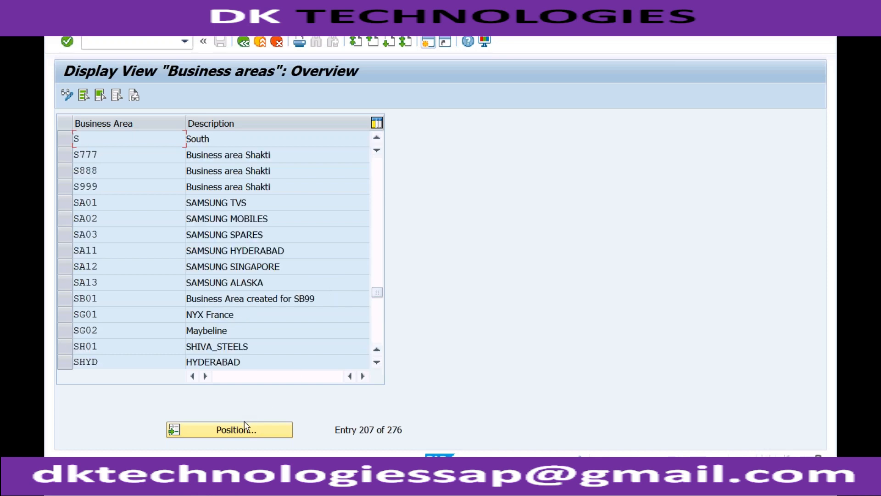
click(242, 433)
text(mum)
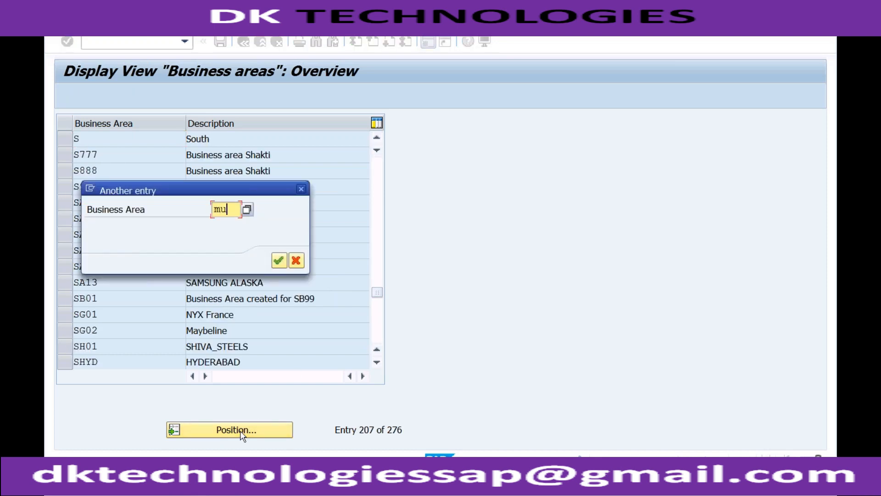
key(Return)
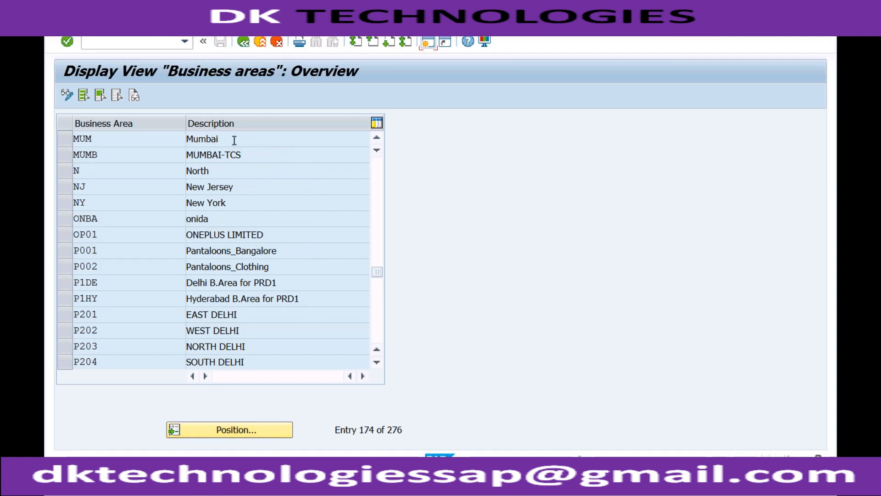
click(234, 140)
click(227, 205)
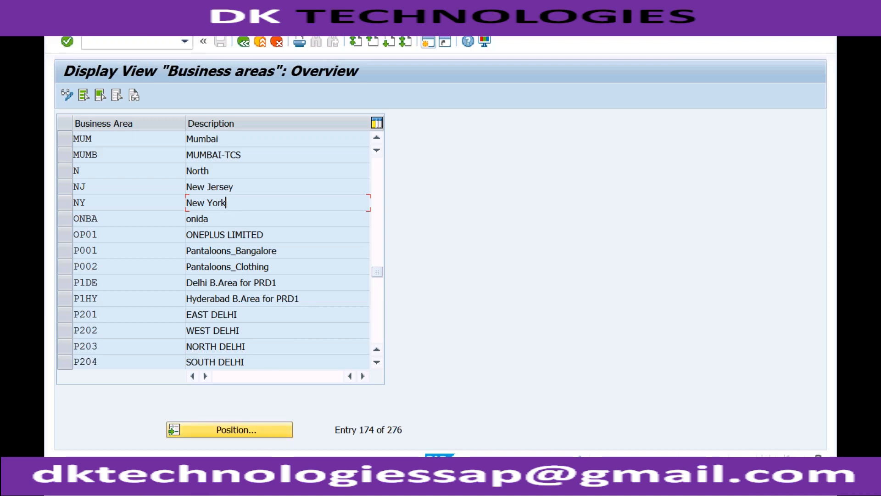
Switch to the text notes on the organizational structure and insert two blank lines above the Client line
click(231, 483)
click(234, 463)
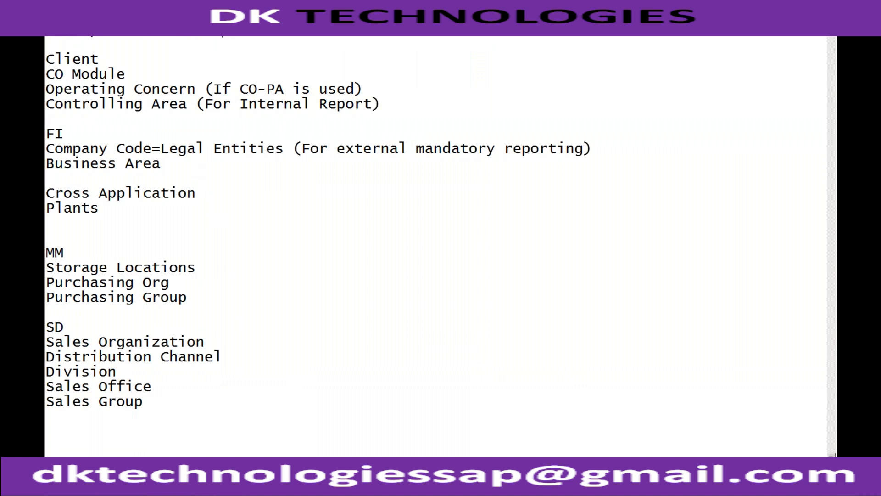
key(Return)
key(Return)
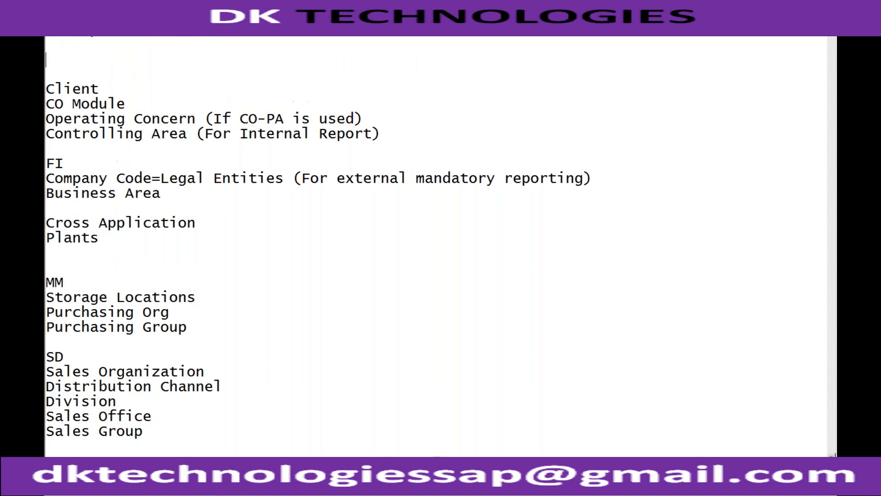